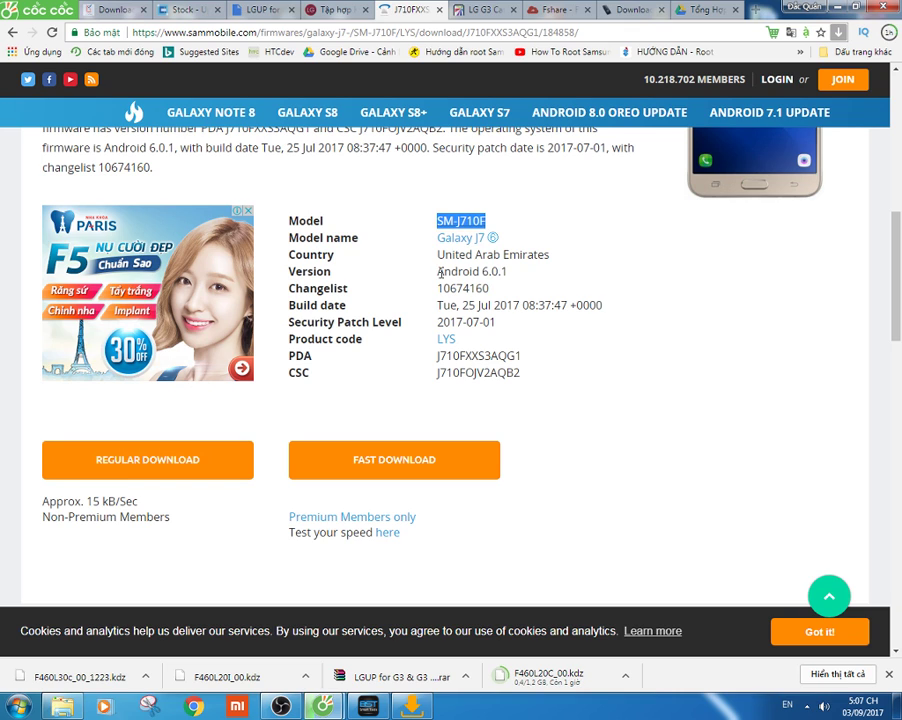
Copy model SM-J710F from the firmware page into SamFirm's model field, then check for its firmware and try to download it.
right_click(451, 224)
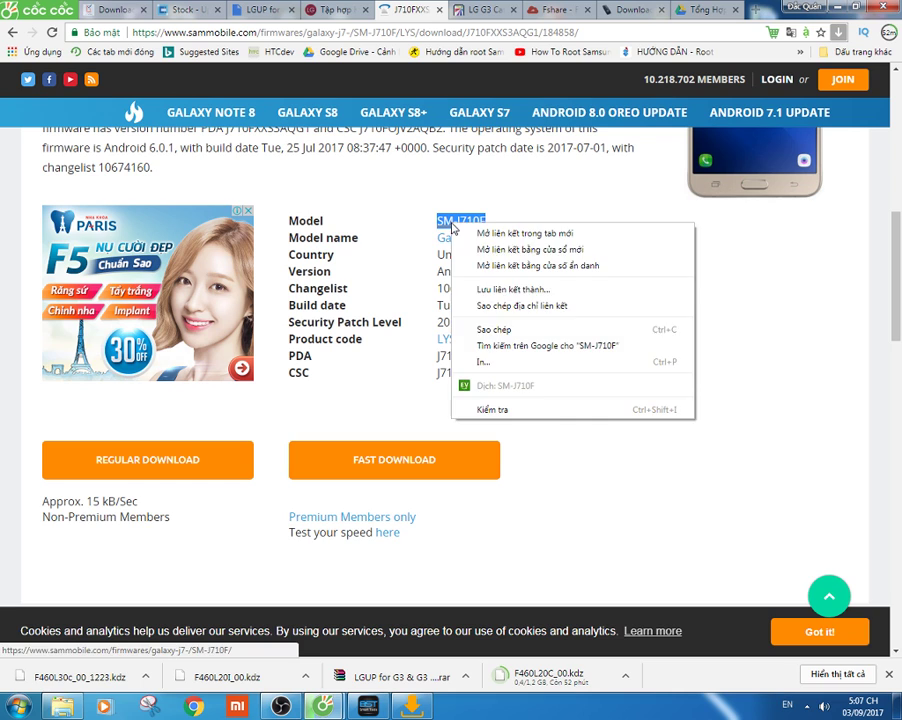
left_click(471, 333)
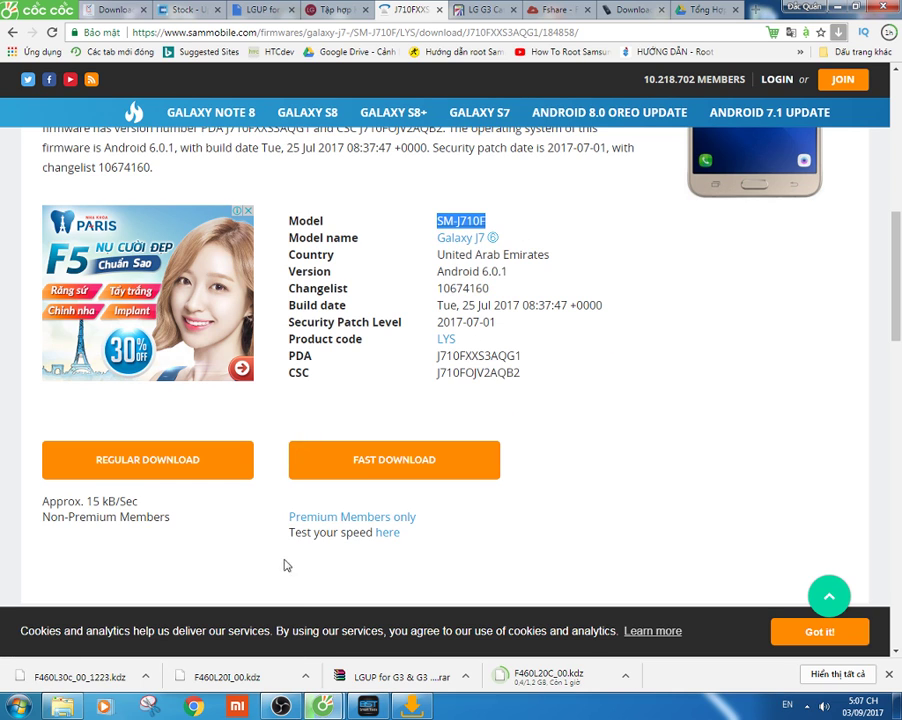
left_click(367, 706)
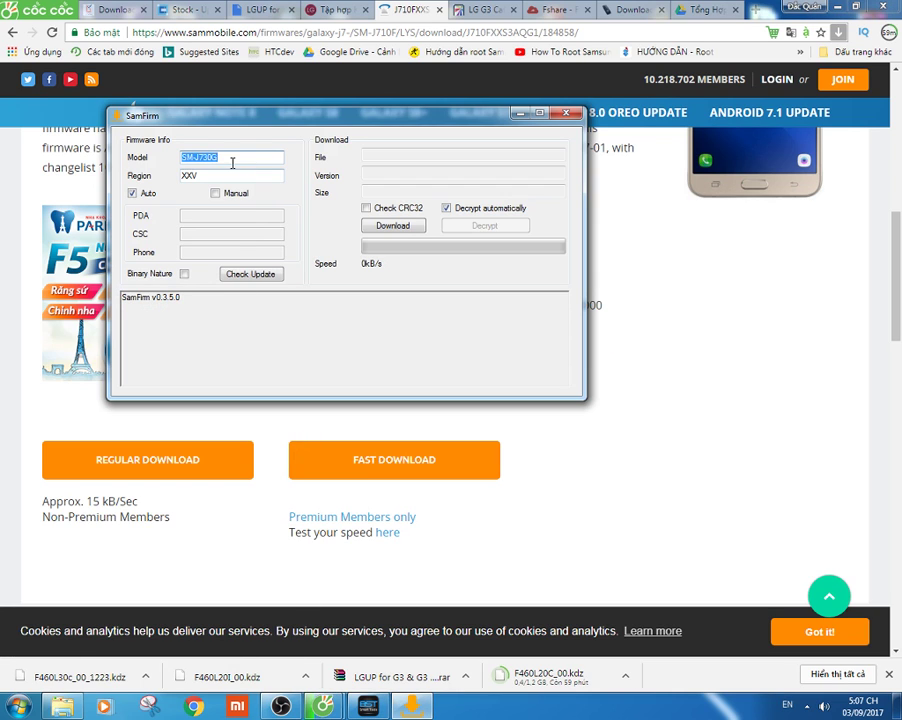
right_click(196, 158)
left_click(229, 219)
left_click(254, 276)
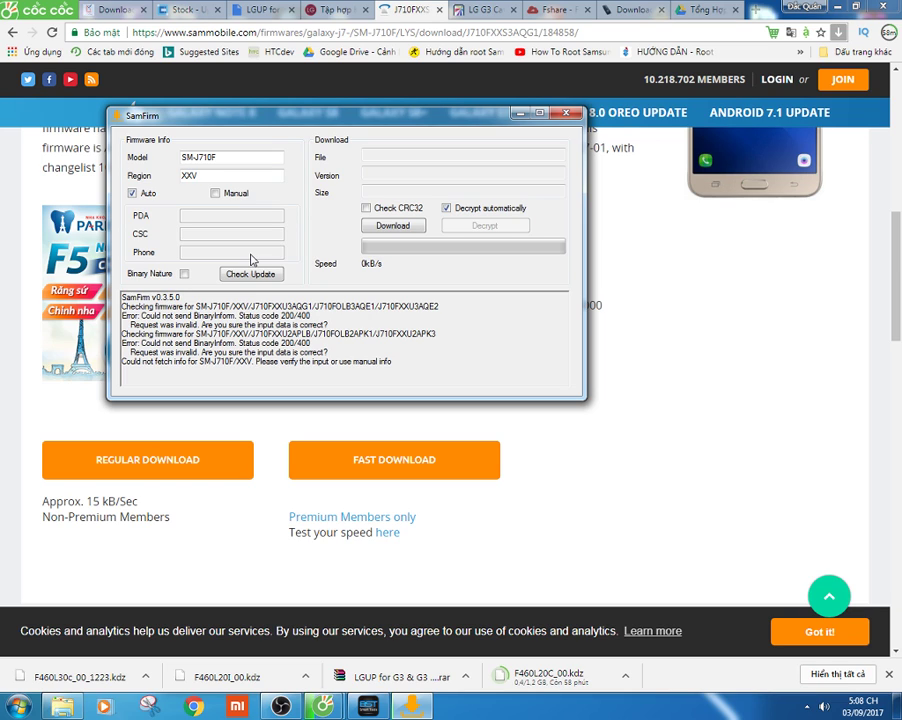
left_click(398, 228)
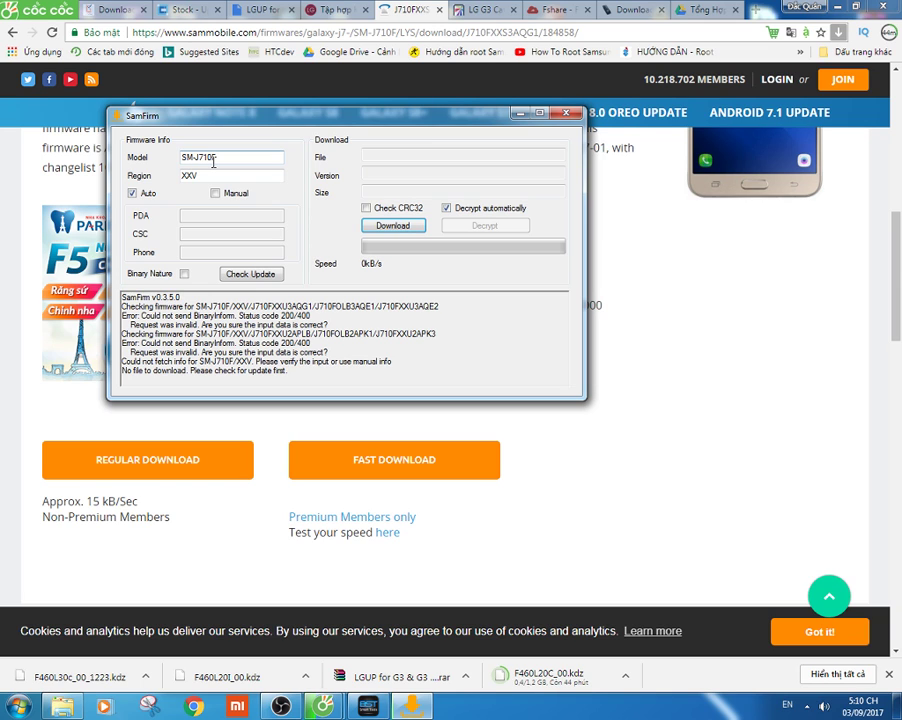
Set the SamFirm region to LYS by copying the product code from the firmware page in the browser.
left_click(600, 446)
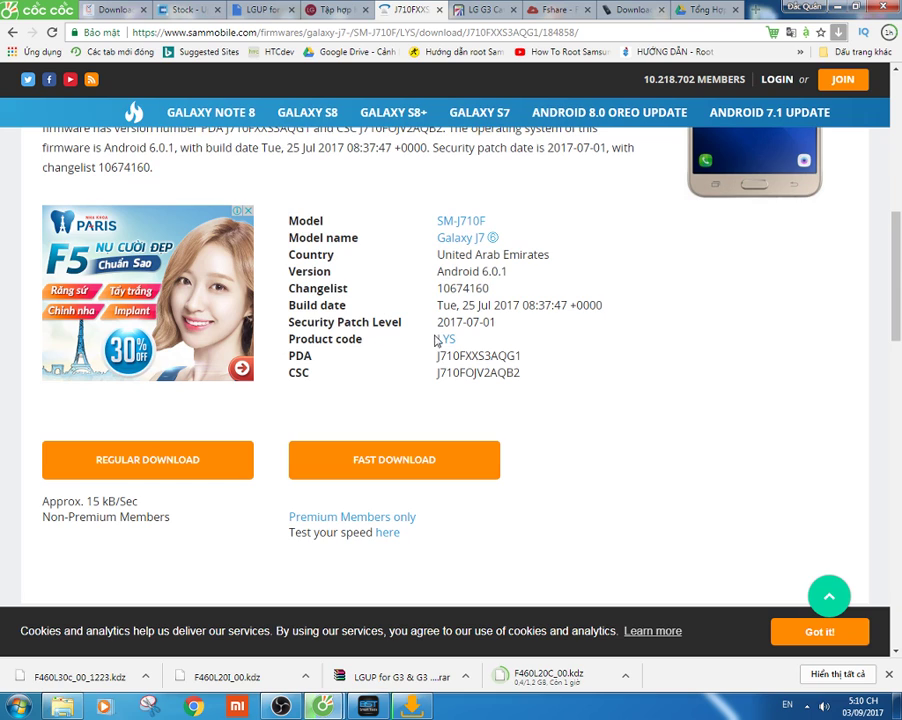
mouse_move(447, 339)
left_mouse_down()
mouse_move(475, 341)
mouse_move(436, 345)
left_mouse_up()
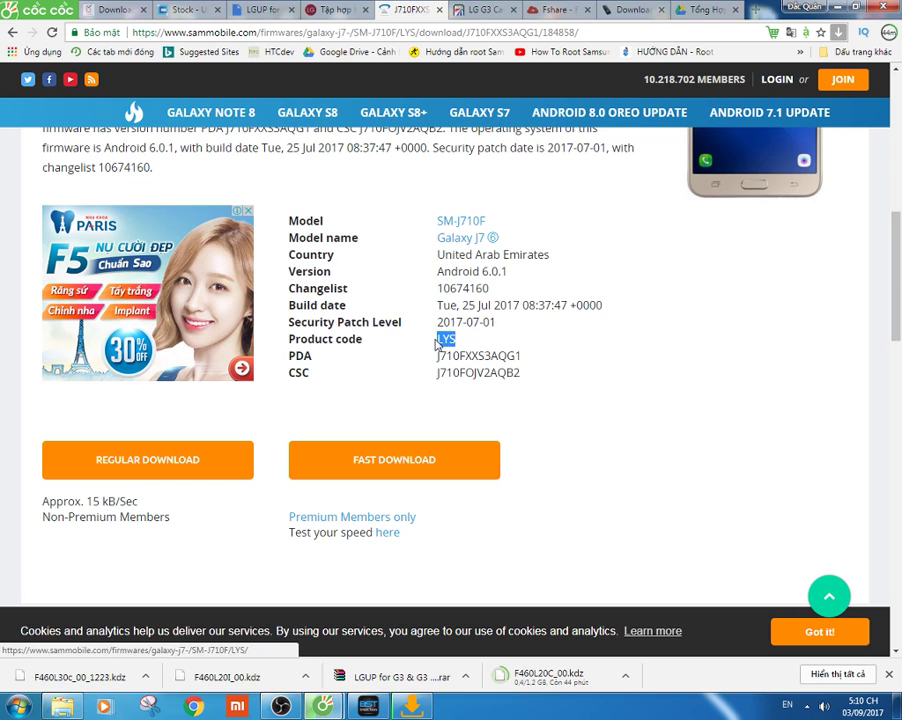
right_click(440, 341)
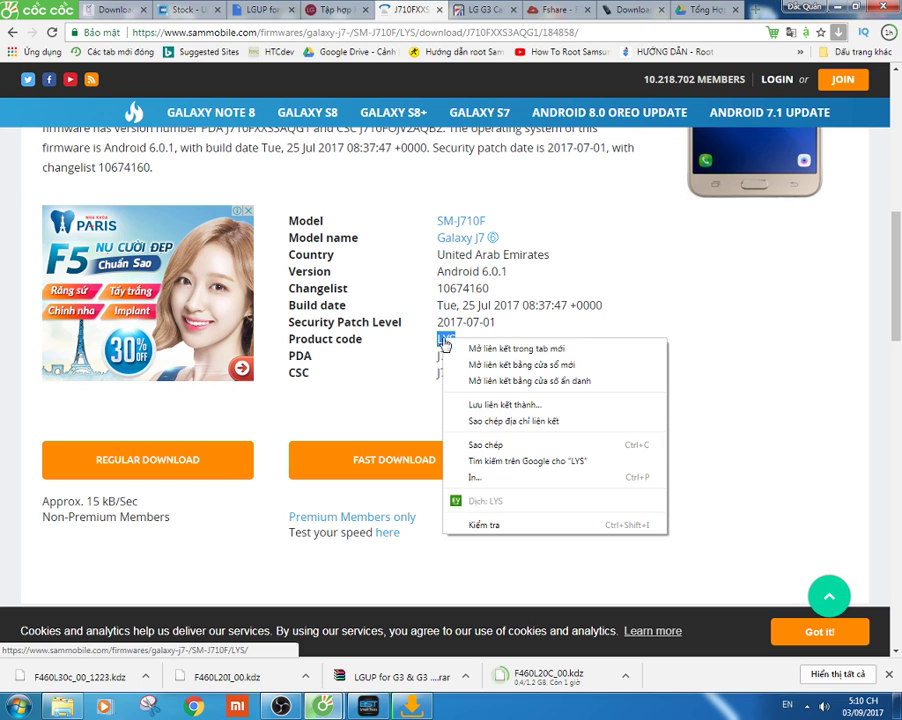
left_click(483, 446)
key("alt+Tab")
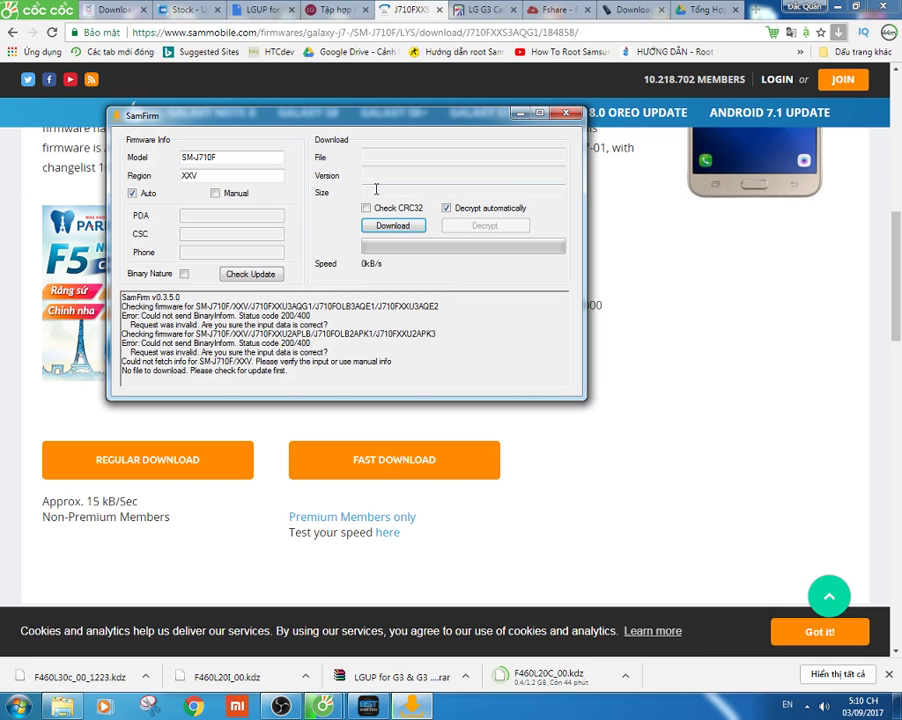
left_click_drag(226, 176, 182, 176)
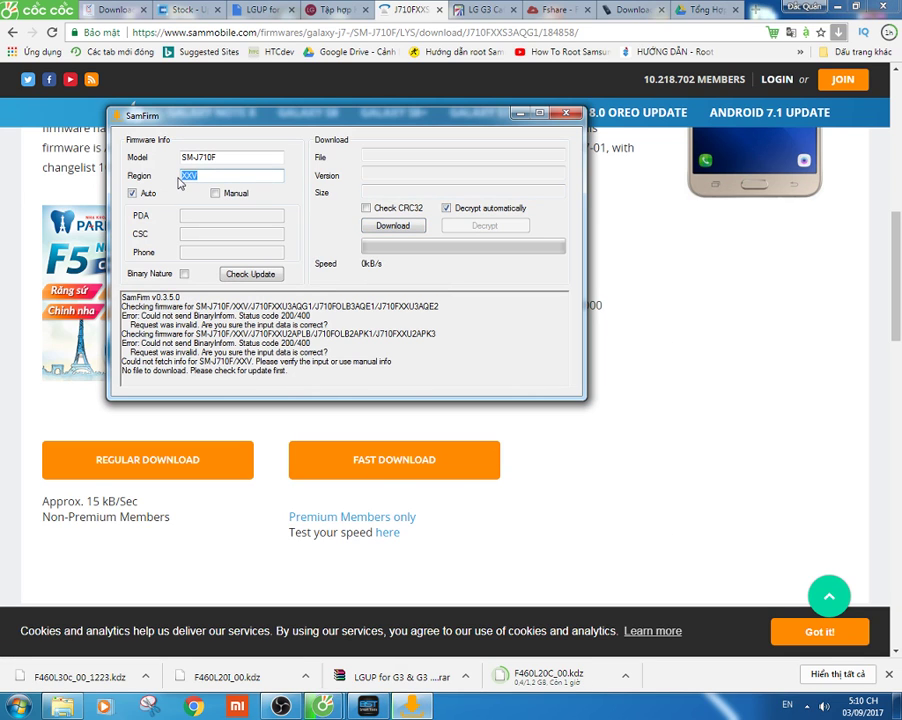
right_click(183, 175)
left_click(216, 234)
Check for the SM-J710F firmware update and download it to the Downloads folder under the suggested file name.
left_click(235, 274)
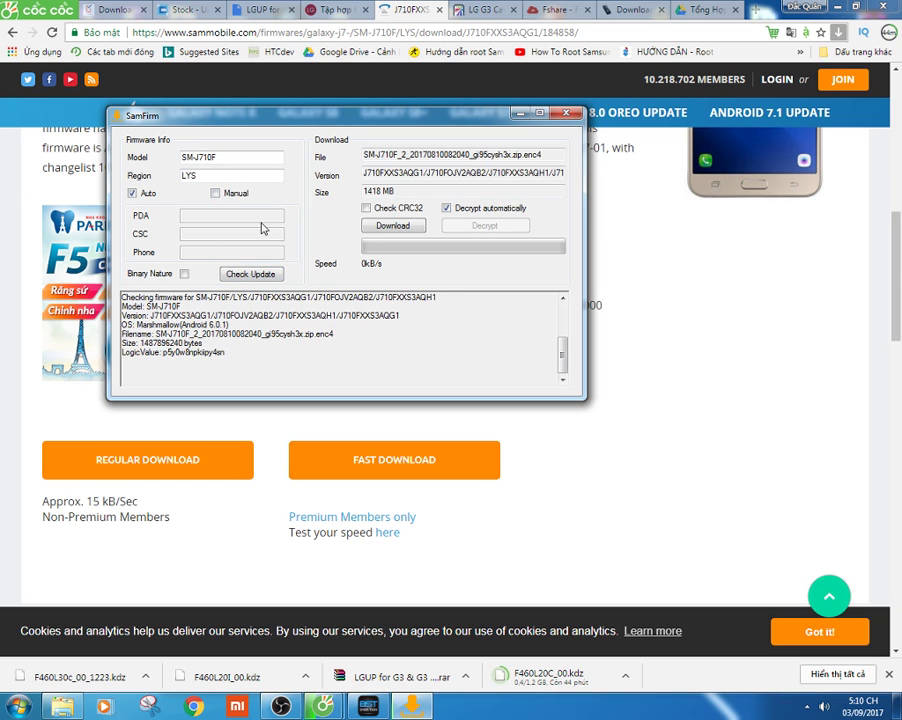
left_click(393, 226)
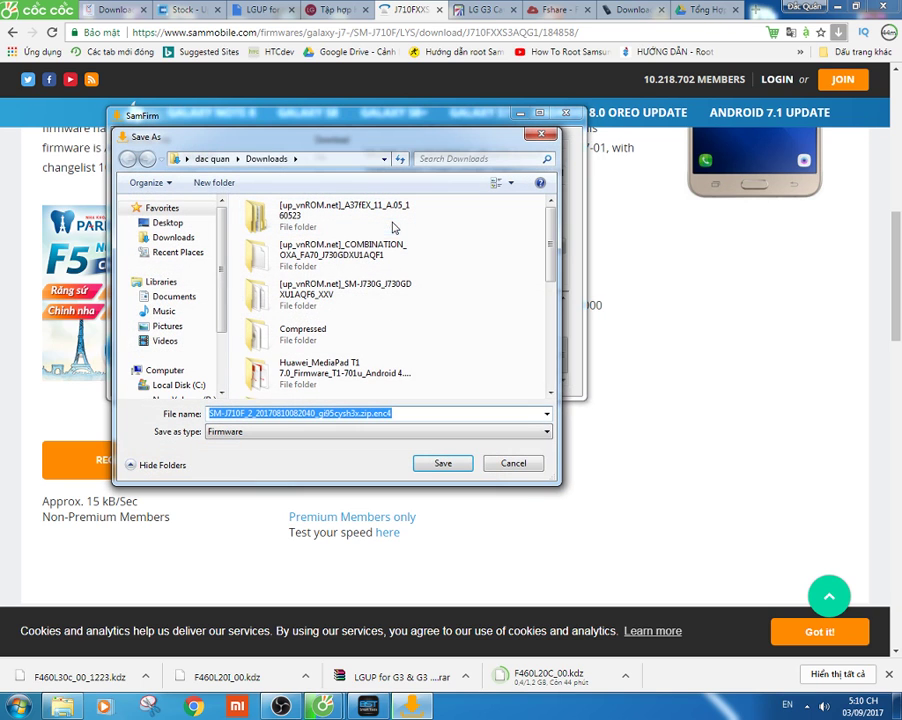
left_click(437, 467)
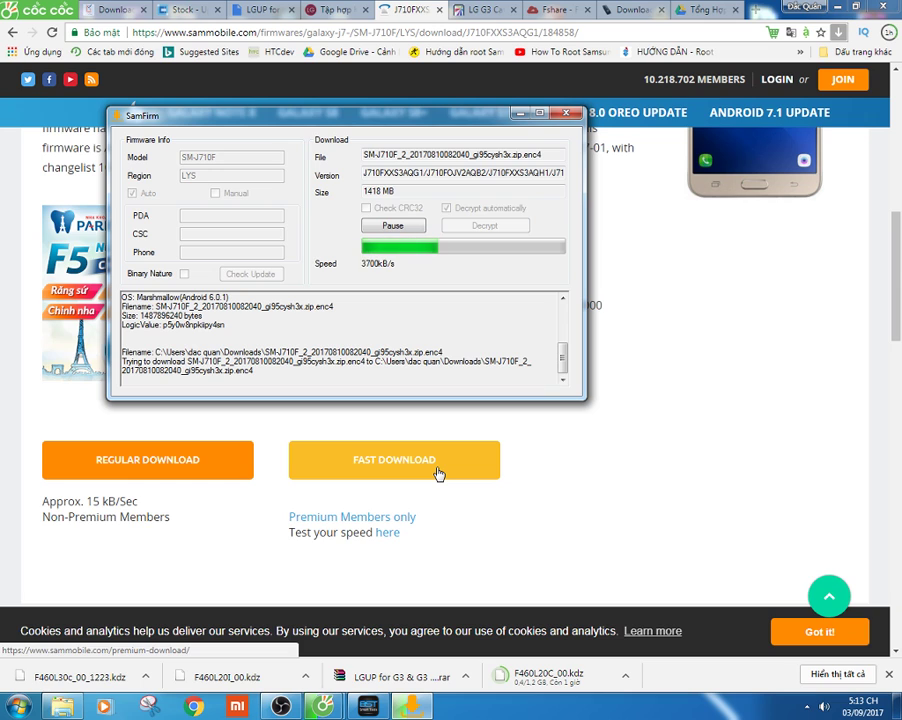
Minimize the browser, OBS, file explorer, BST and Mi PC Suite windows so that only SamFirm stays on the desktop.
left_click(62, 706)
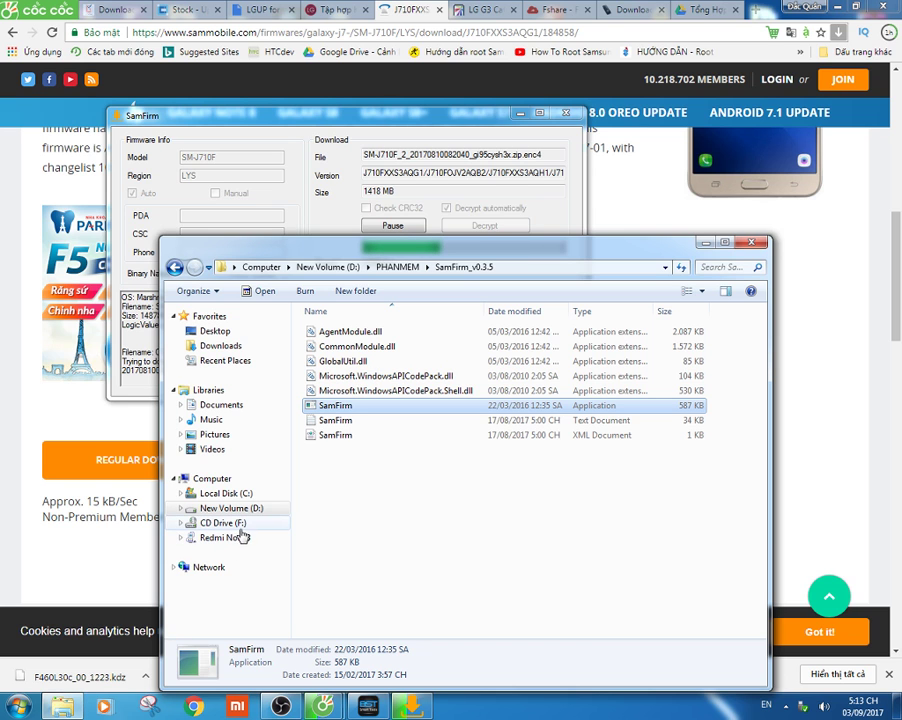
left_click(856, 7)
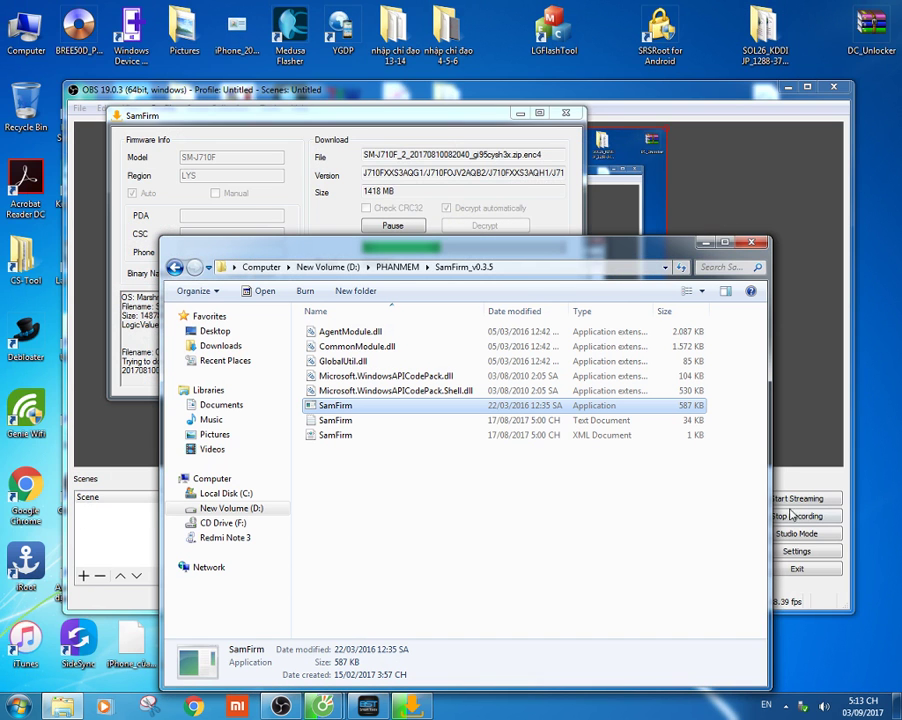
left_click(787, 87)
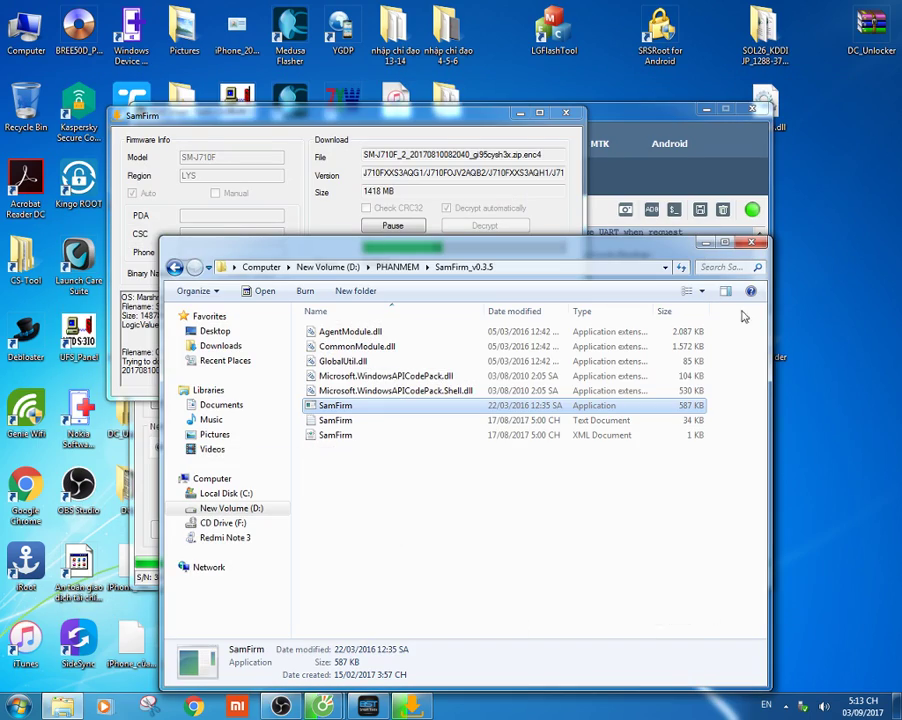
left_click(706, 243)
left_click(706, 108)
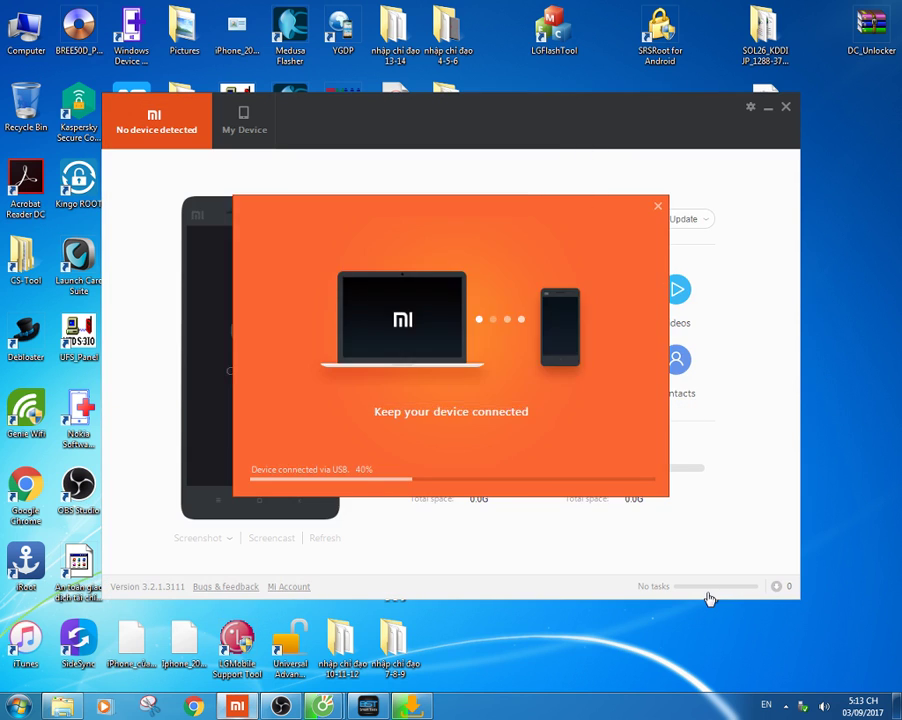
left_click(708, 598)
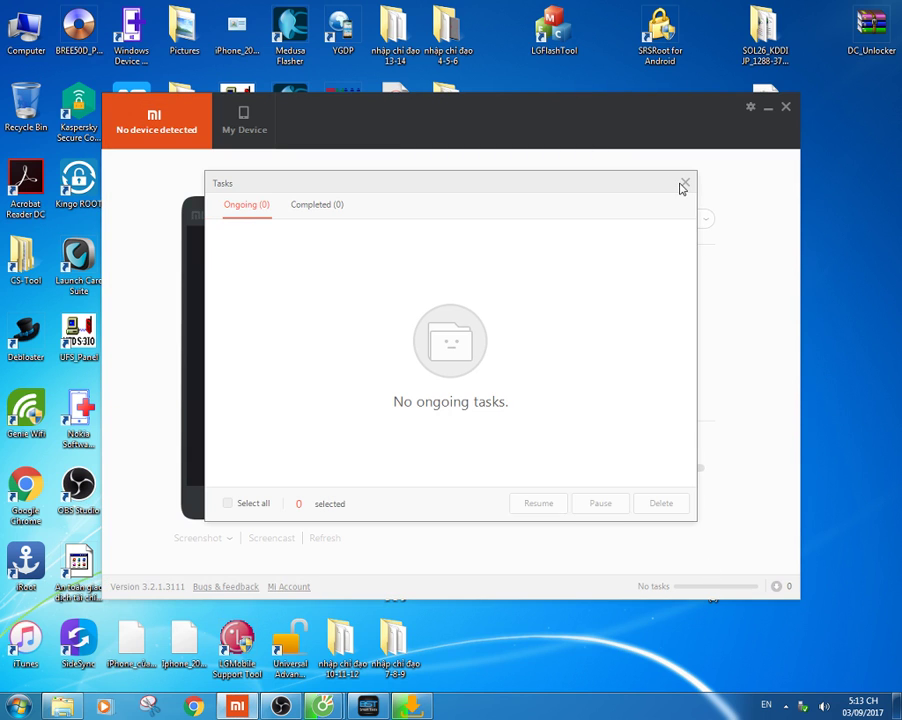
left_click(769, 113)
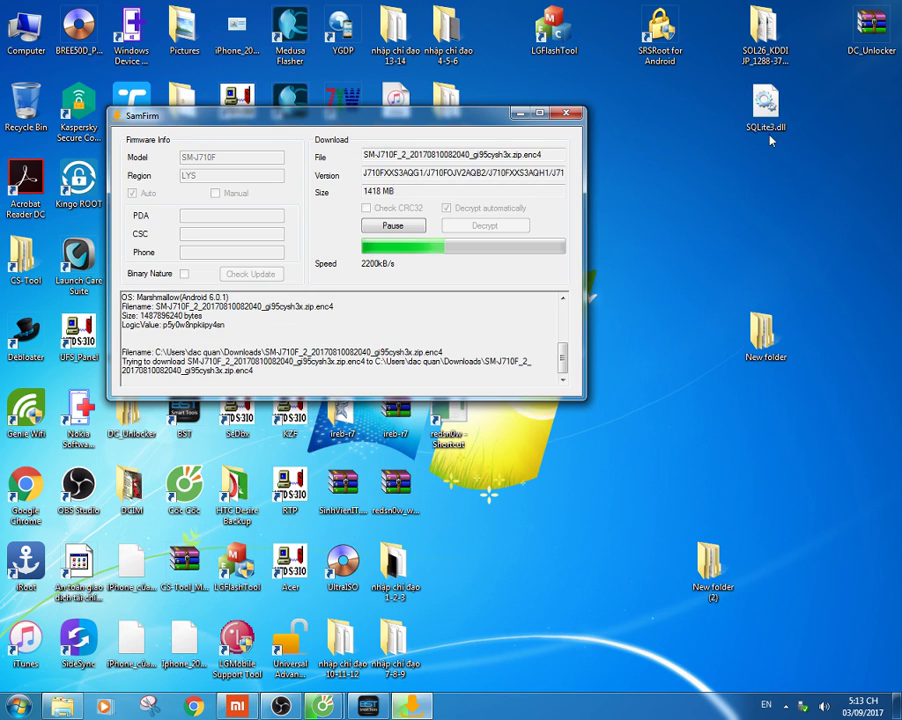
Look through the photos in the DCIM Camera folder inside New folder (2), and return to its DCIM folder.
double_click(710, 566)
double_click(331, 352)
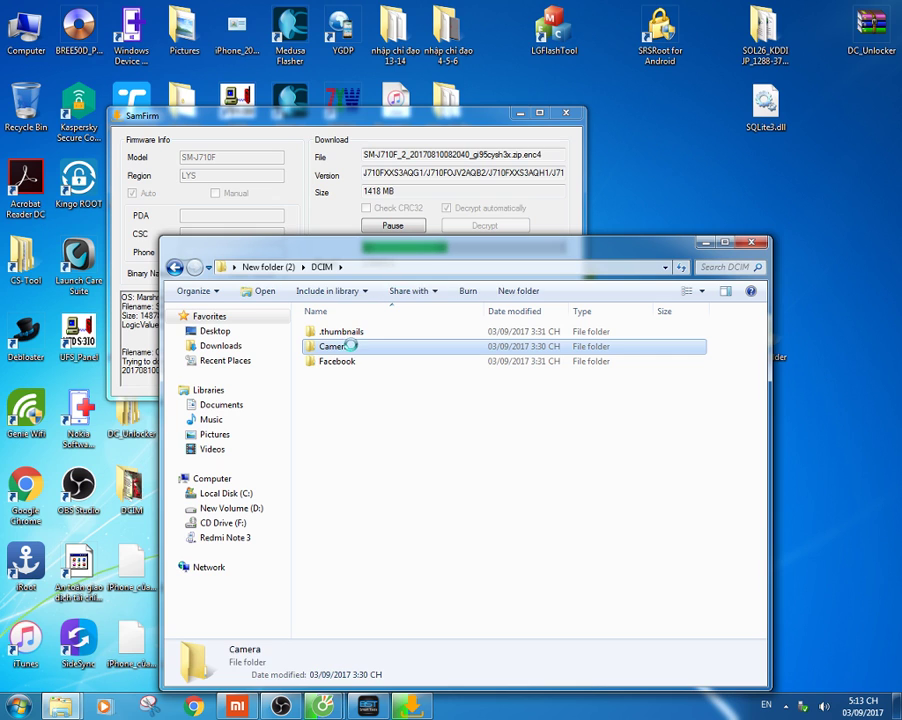
double_click(348, 345)
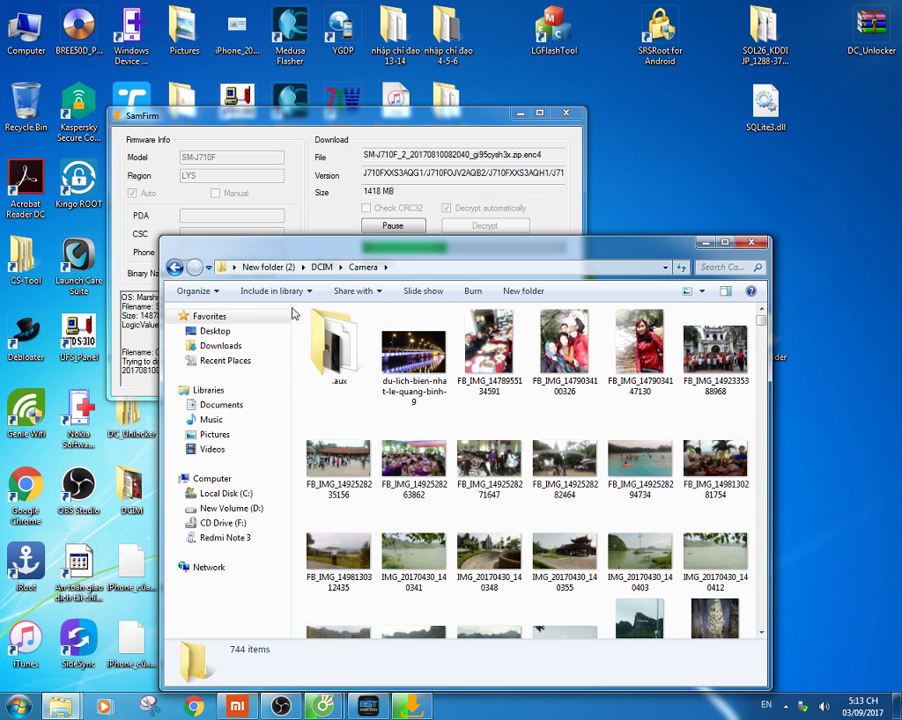
left_click(174, 267)
Copy the Camera folder from the DCIM folder in the Redmi Note 3's internal storage (Bộ nhớ trong).
left_click(211, 522)
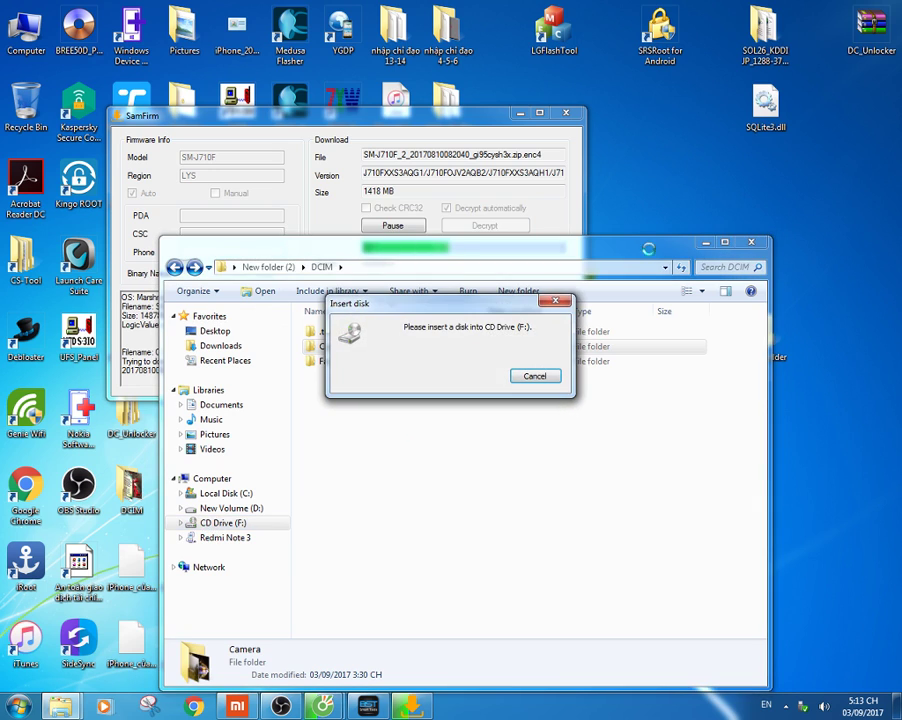
left_click(556, 301)
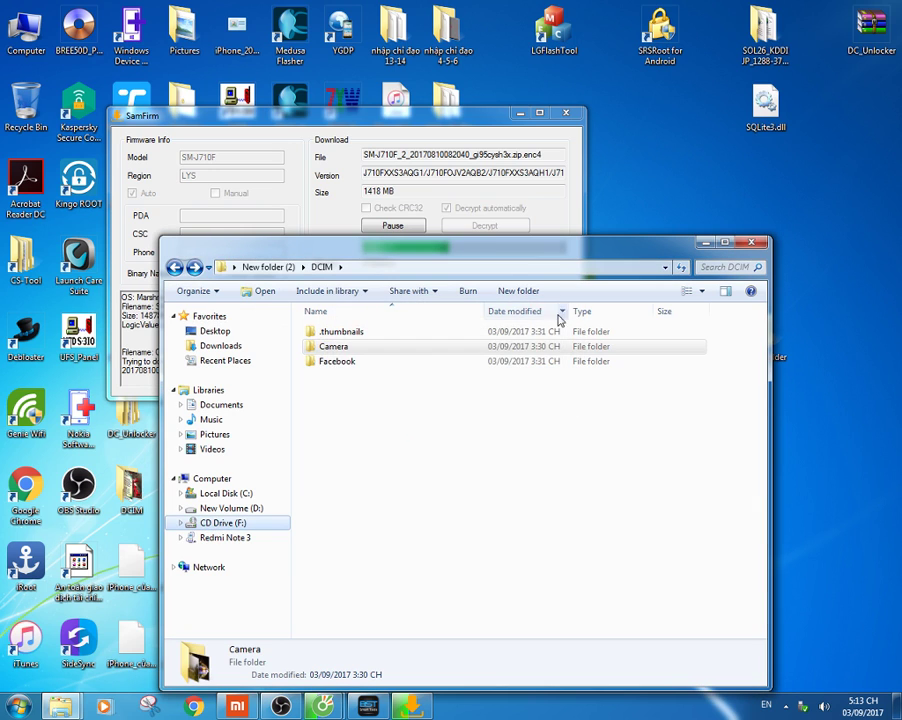
left_click(210, 538)
double_click(410, 328)
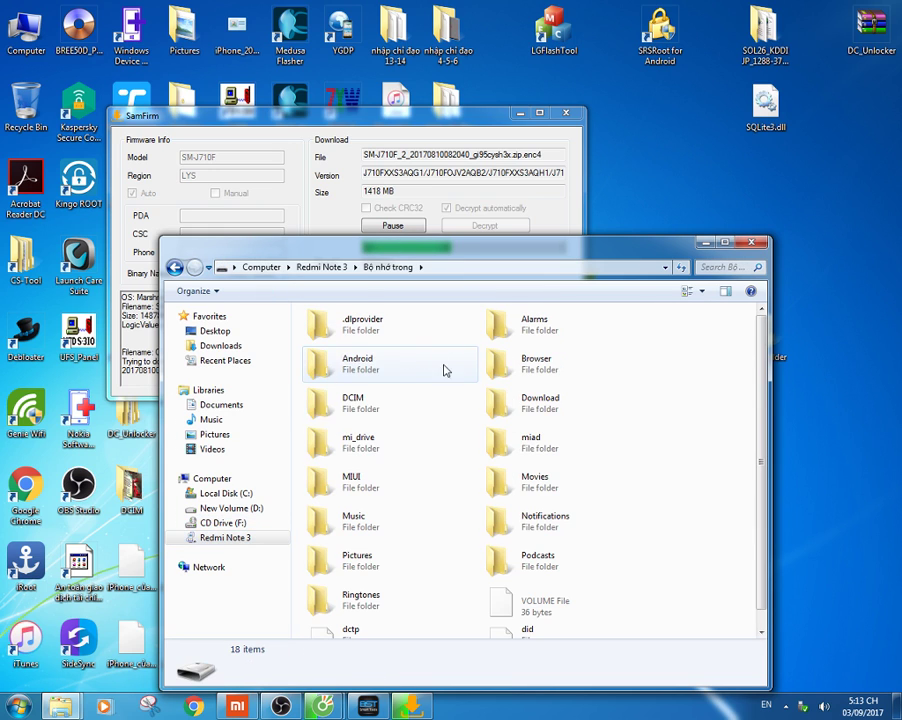
double_click(363, 402)
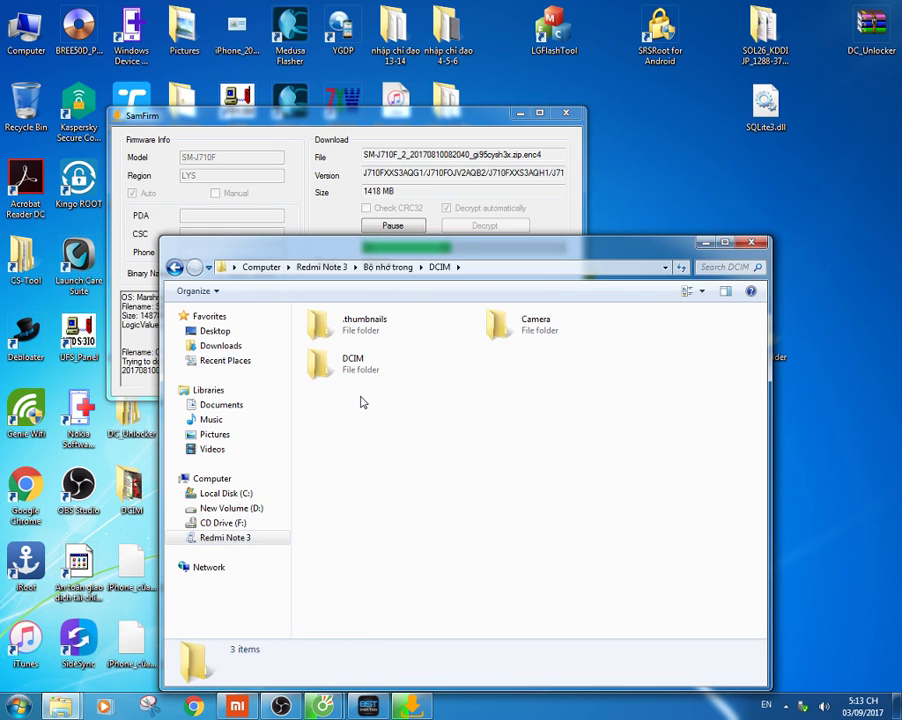
left_click(370, 377)
left_click(549, 329)
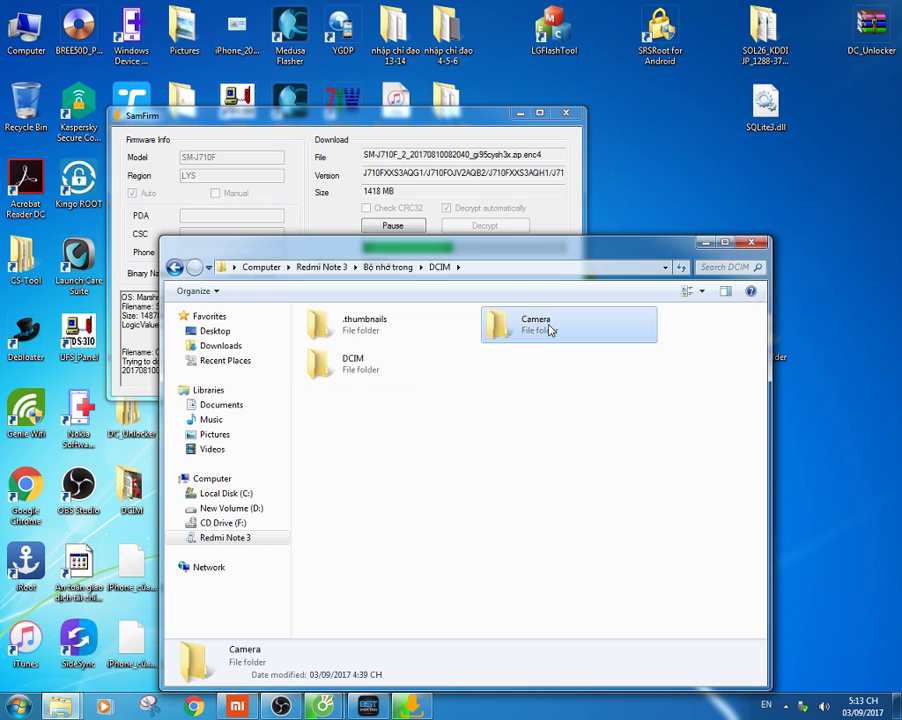
right_click(549, 329)
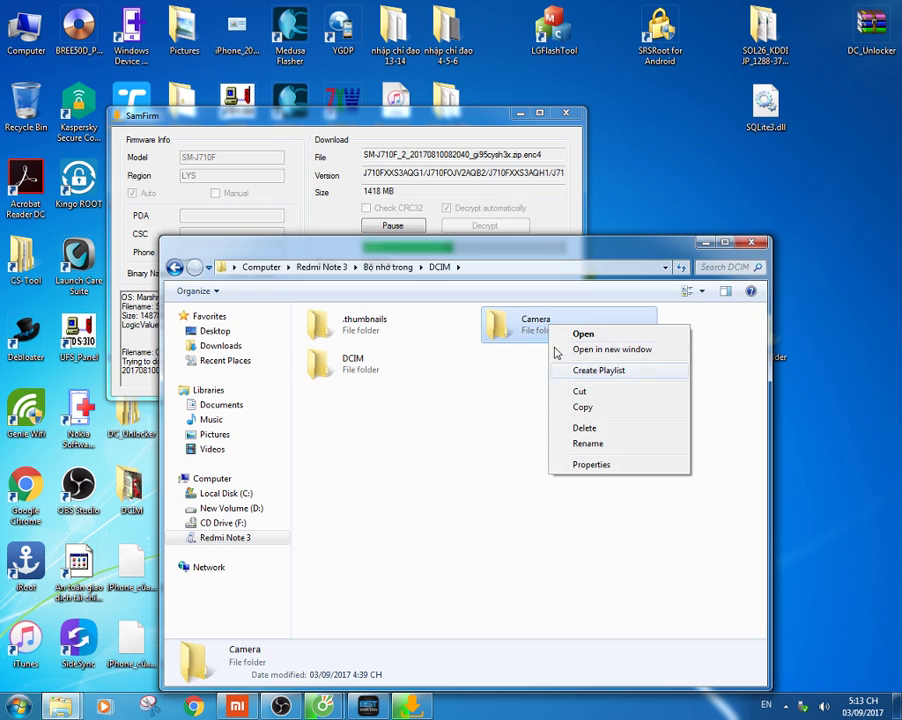
left_click(583, 408)
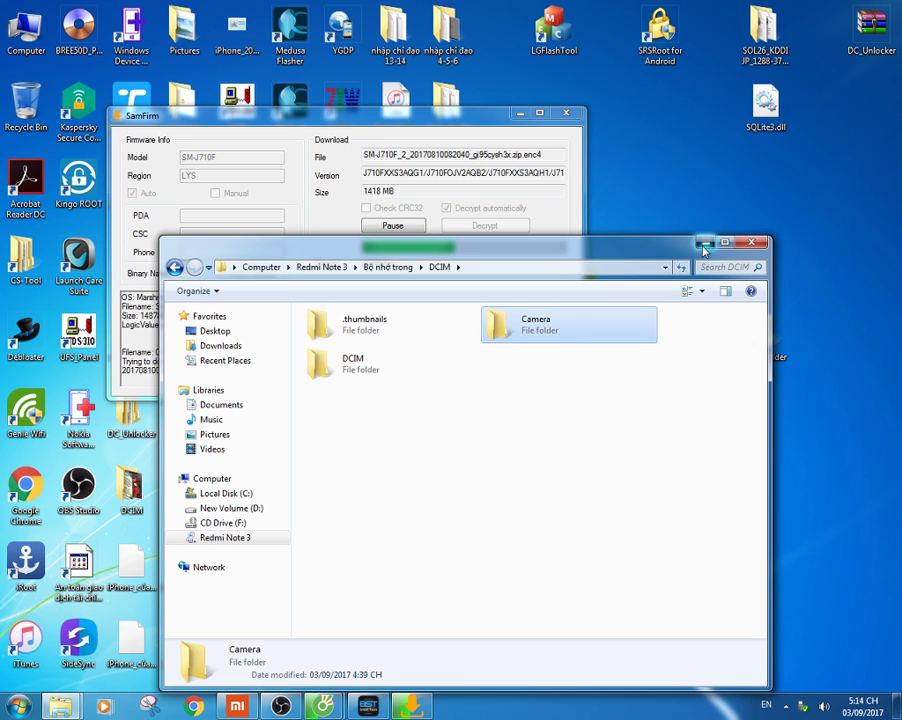
Close the phone's folder window and paste the copied Camera folder into New folder (2) on the desktop.
key("alt+F4")
double_click(710, 565)
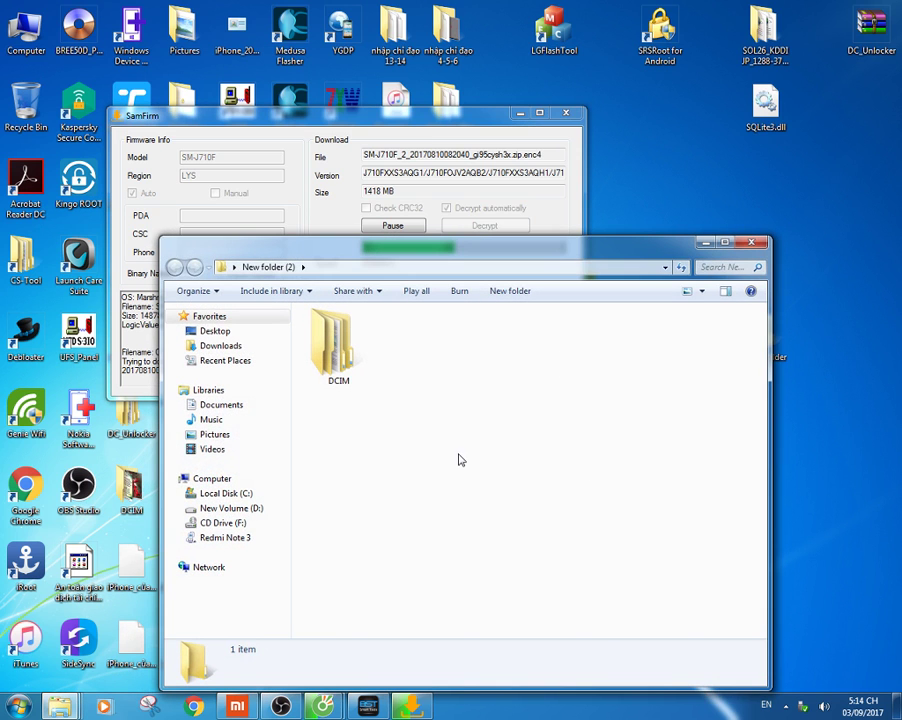
right_click(459, 456)
left_click(530, 553)
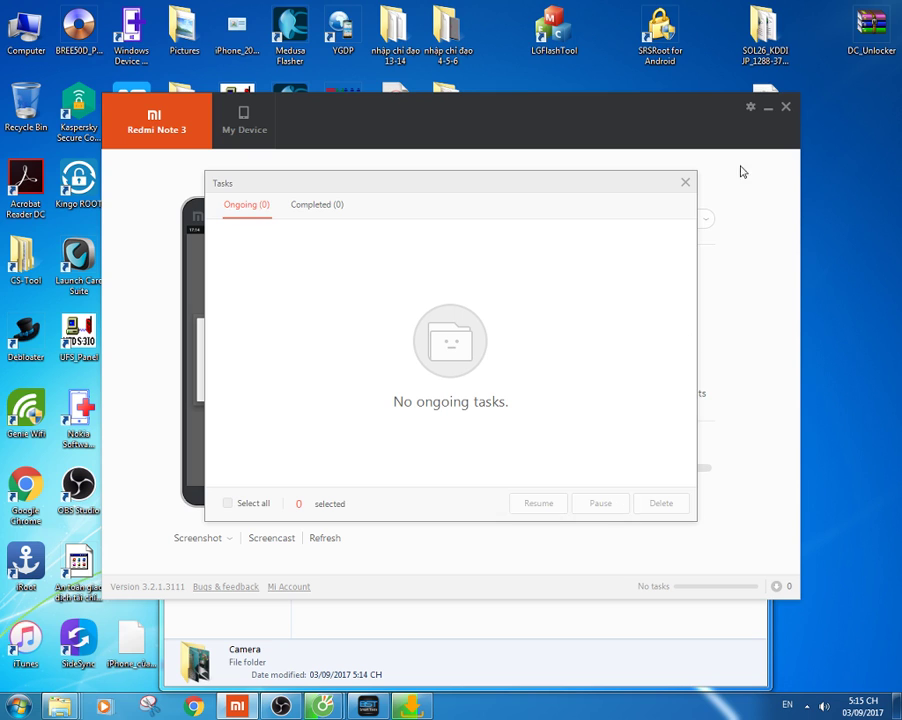
Close the task list in Mi PC Suite and quit the program completely.
left_click(686, 183)
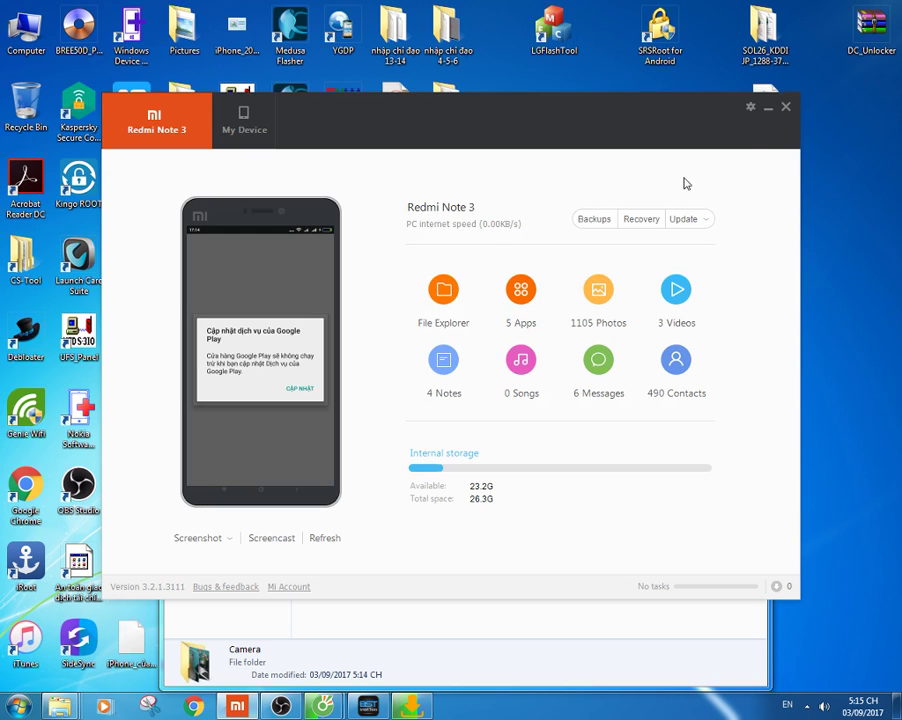
left_click(786, 108)
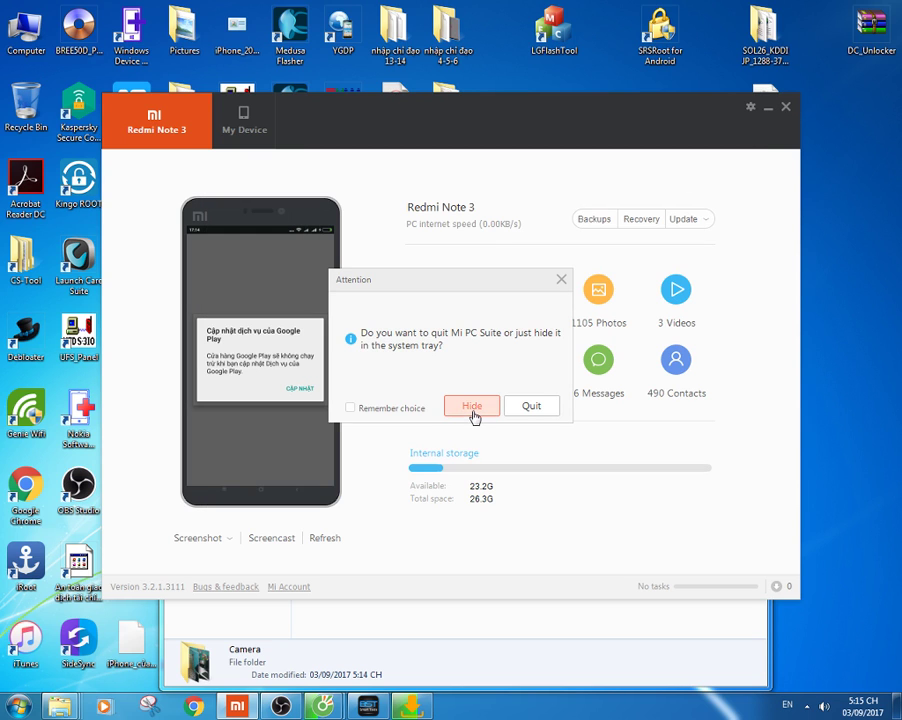
left_click(524, 408)
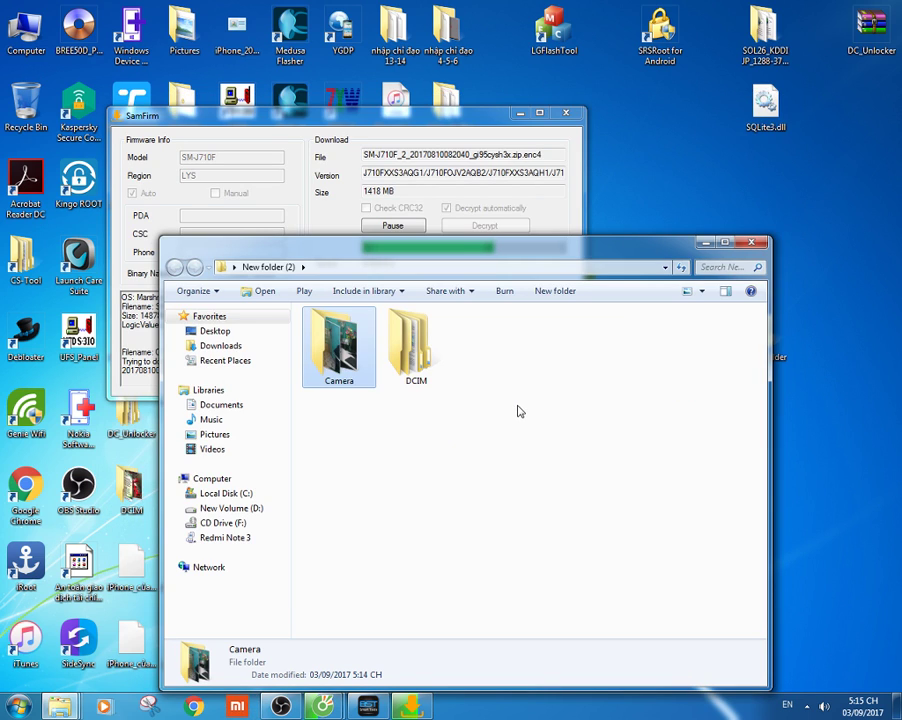
Bring SamFirm forward to check the firmware download's progress, and return to the New folder (2) window.
left_click(455, 136)
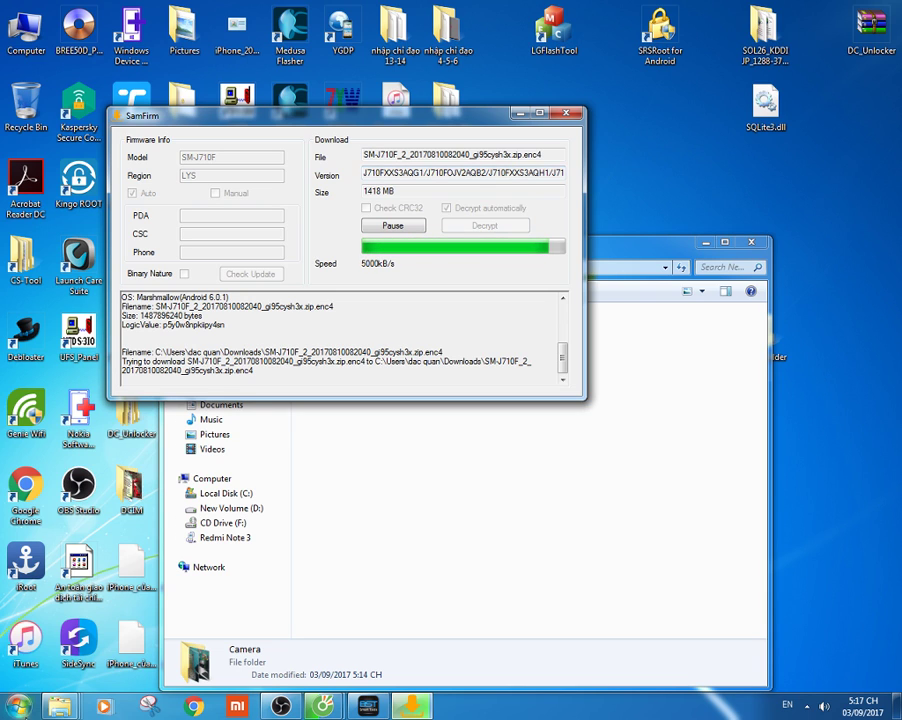
left_click(610, 544)
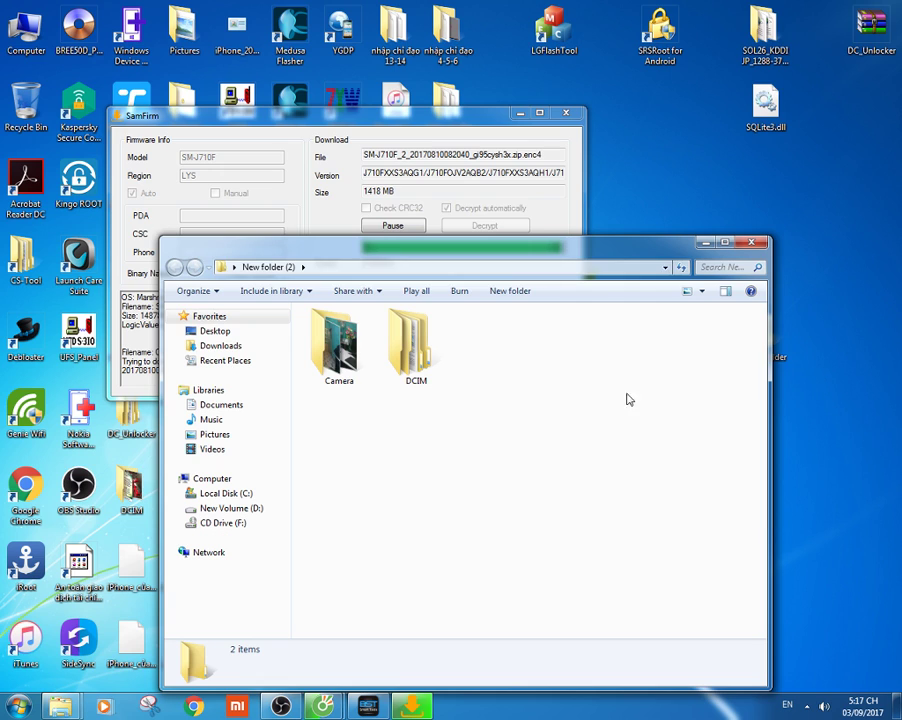
Bring SamFirm forward, close it once the firmware has been decrypted, and open the Downloads folder.
left_click(449, 158)
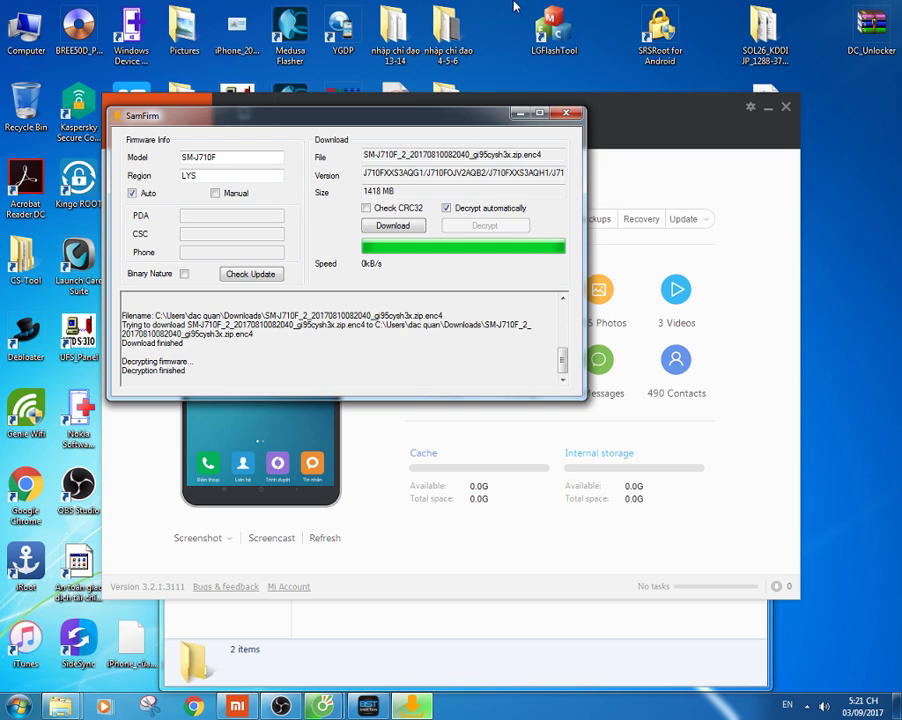
left_click(566, 112)
left_click(220, 345)
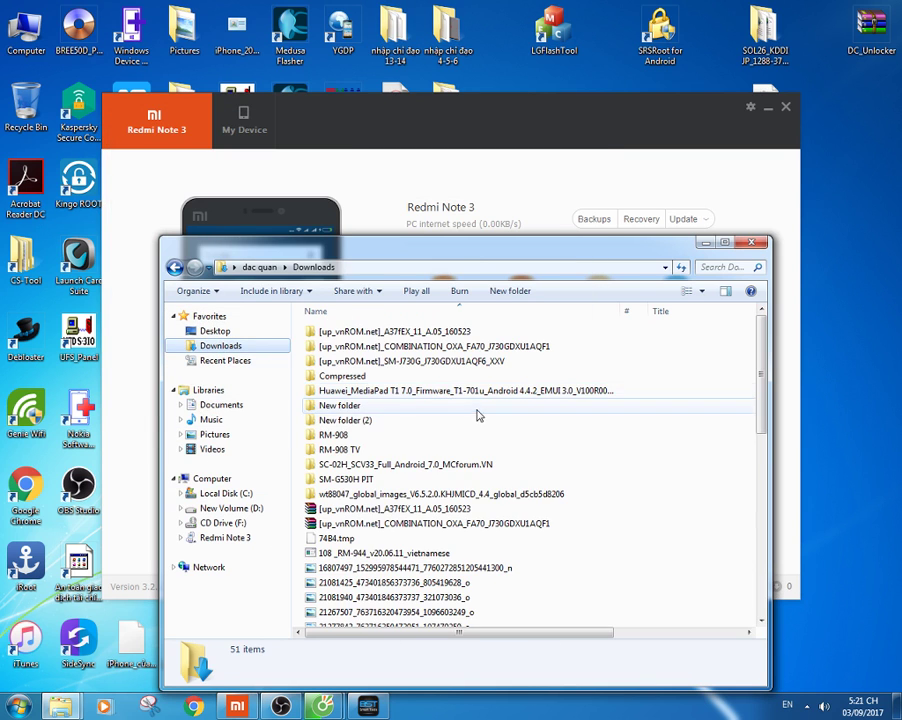
left_click(472, 402)
scroll(484, 499, "down", 8)
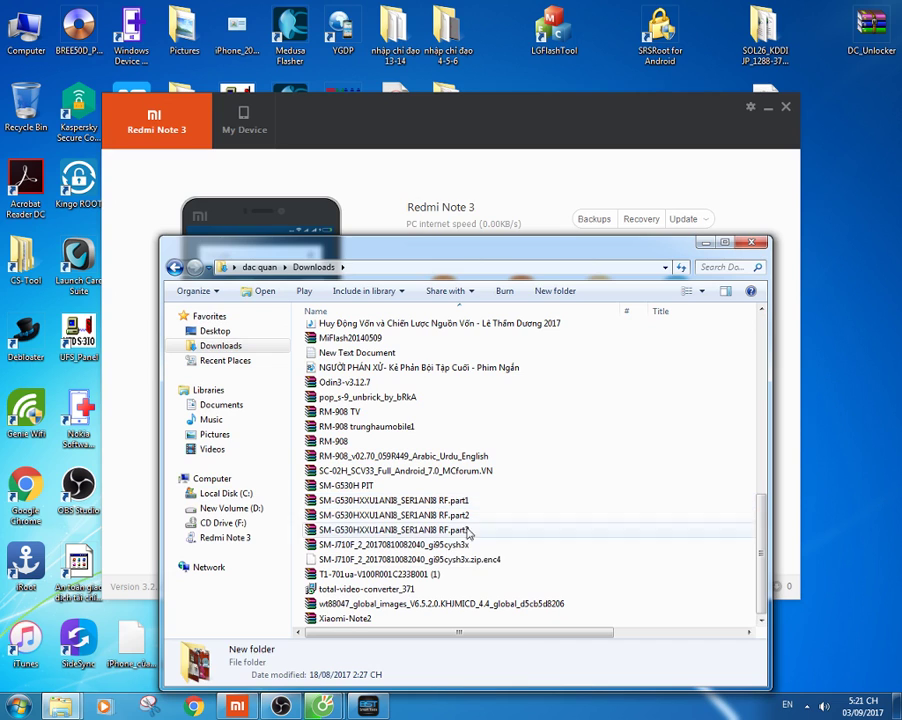
left_click(430, 560)
right_click(430, 563)
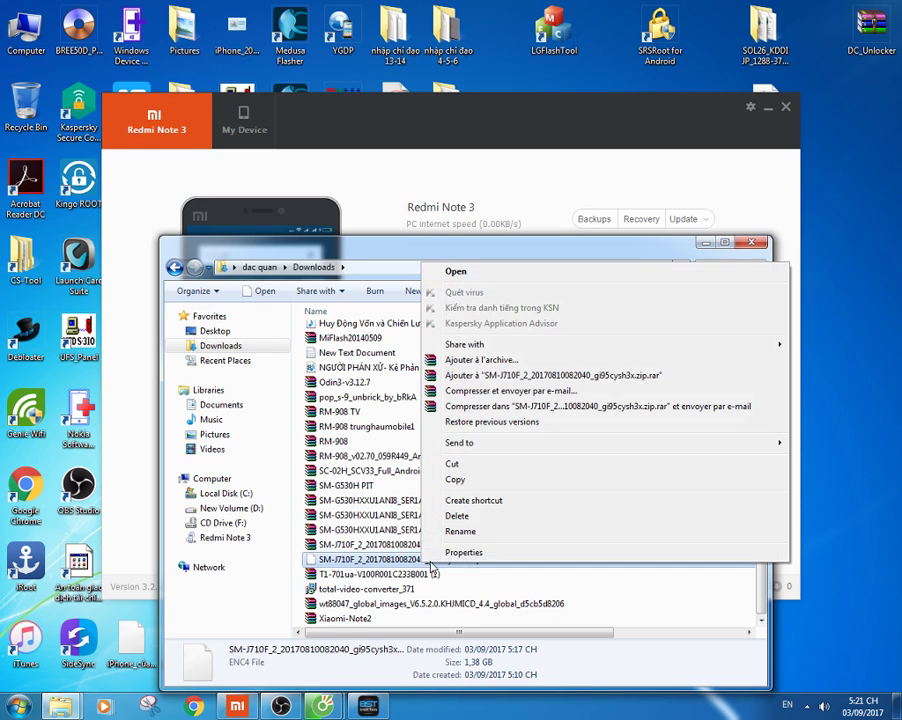
left_click(468, 515)
left_click(486, 417)
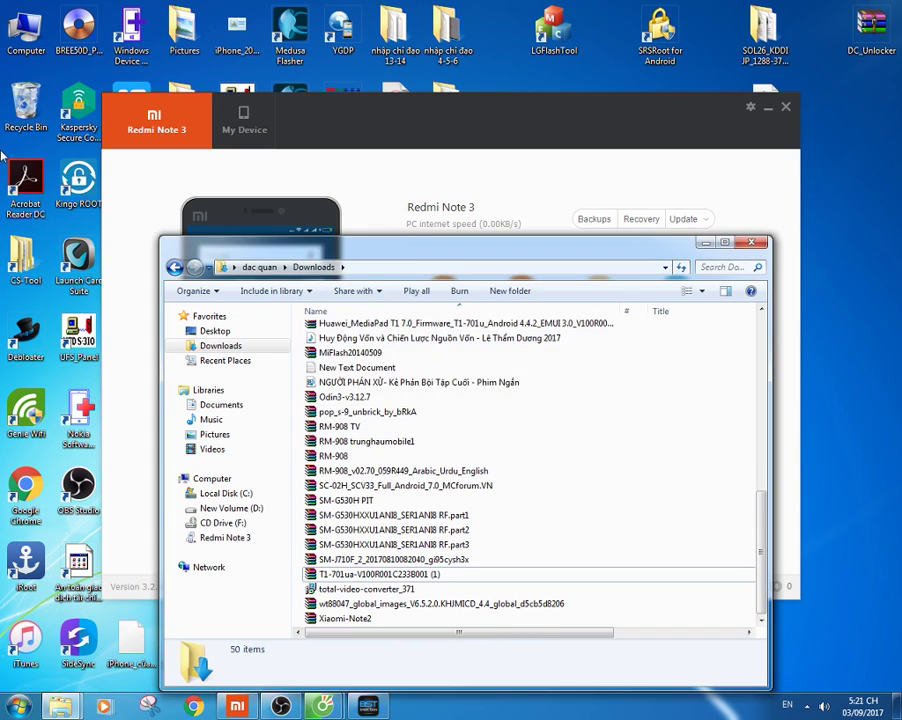
Empty the Recycle Bin to remove the encrypted firmware file permanently.
right_click(26, 100)
left_click(40, 121)
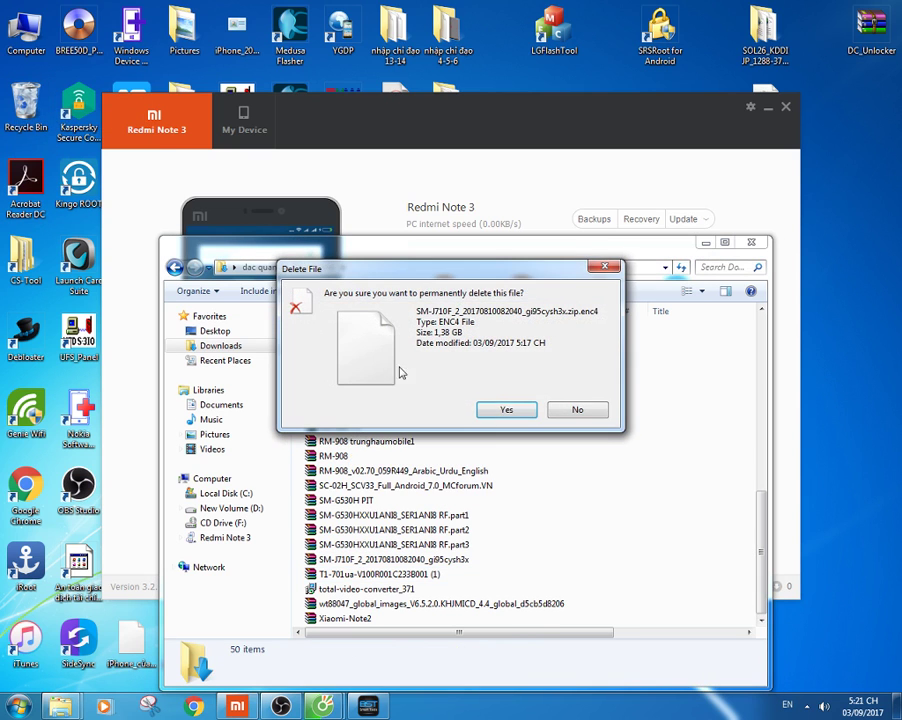
left_click(503, 409)
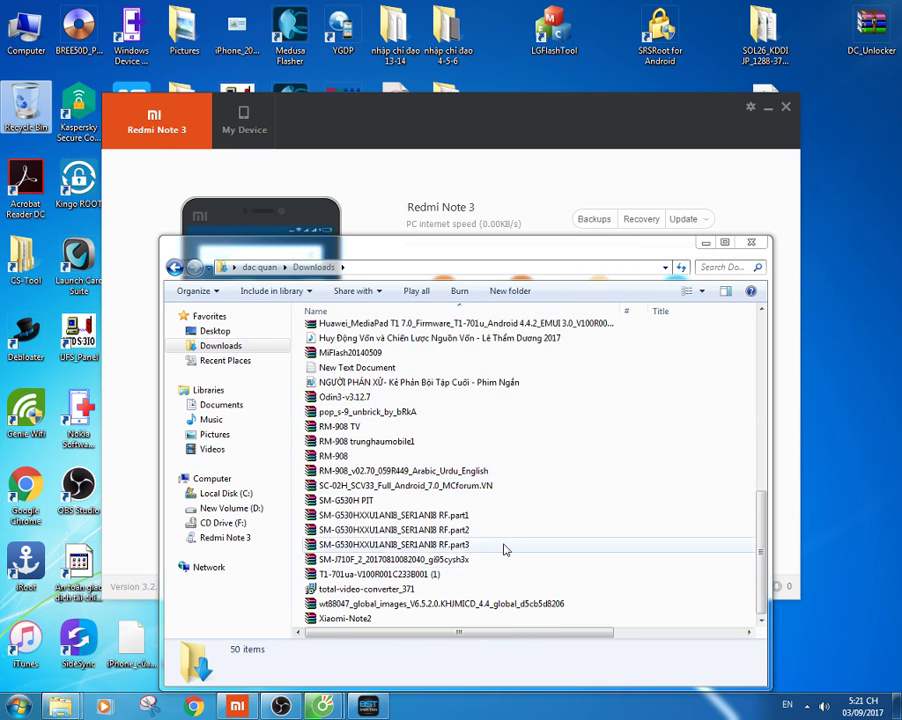
left_click(440, 605)
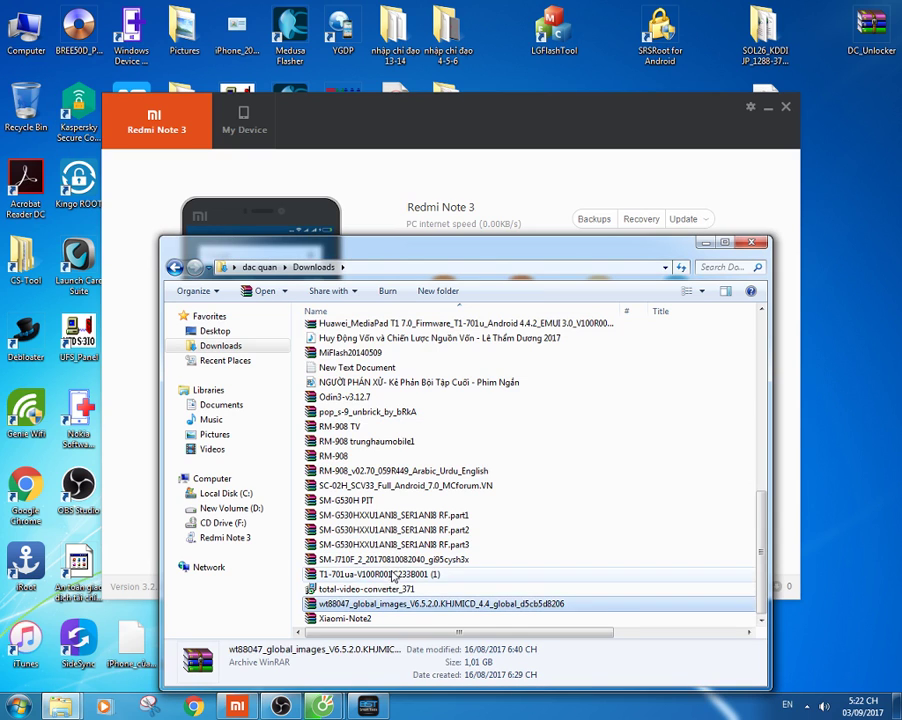
left_click(390, 559)
right_click(390, 559)
left_click(445, 313)
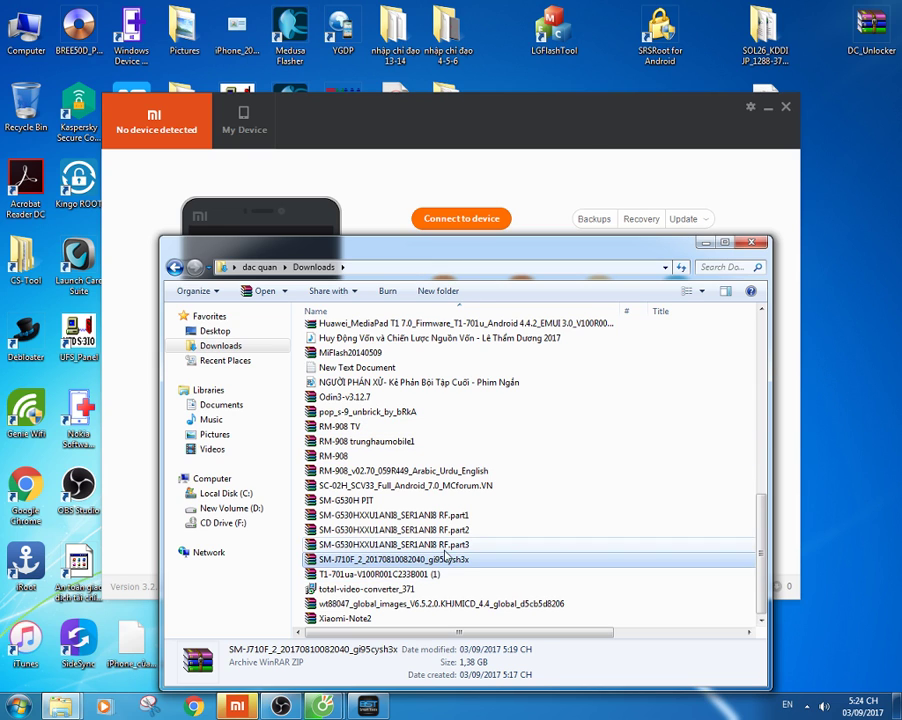
key("Up")
scroll(445, 558, "up", 9)
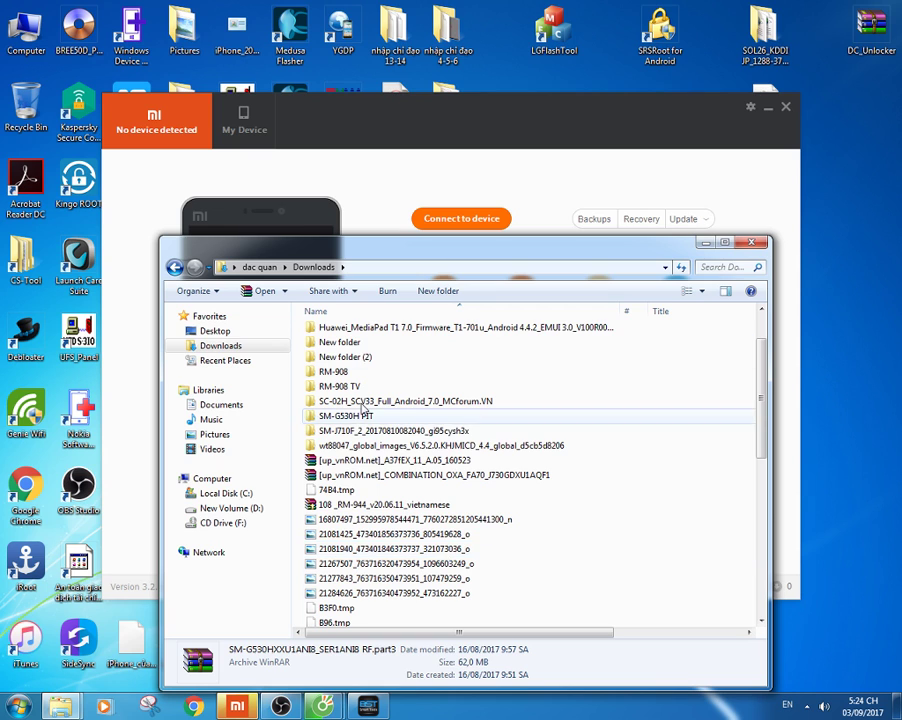
double_click(365, 431)
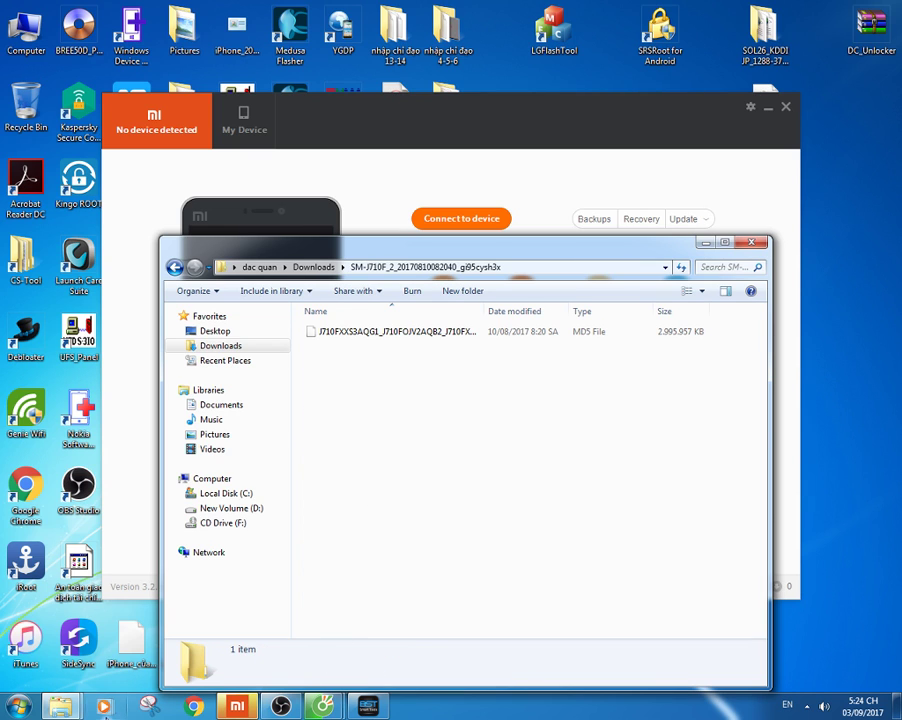
Start Odinv3.12.3 from the Odin_3.12.3 folder in PHANMEM on drive D and open its AP file selection.
left_click(231, 508)
double_click(360, 553)
double_click(345, 376)
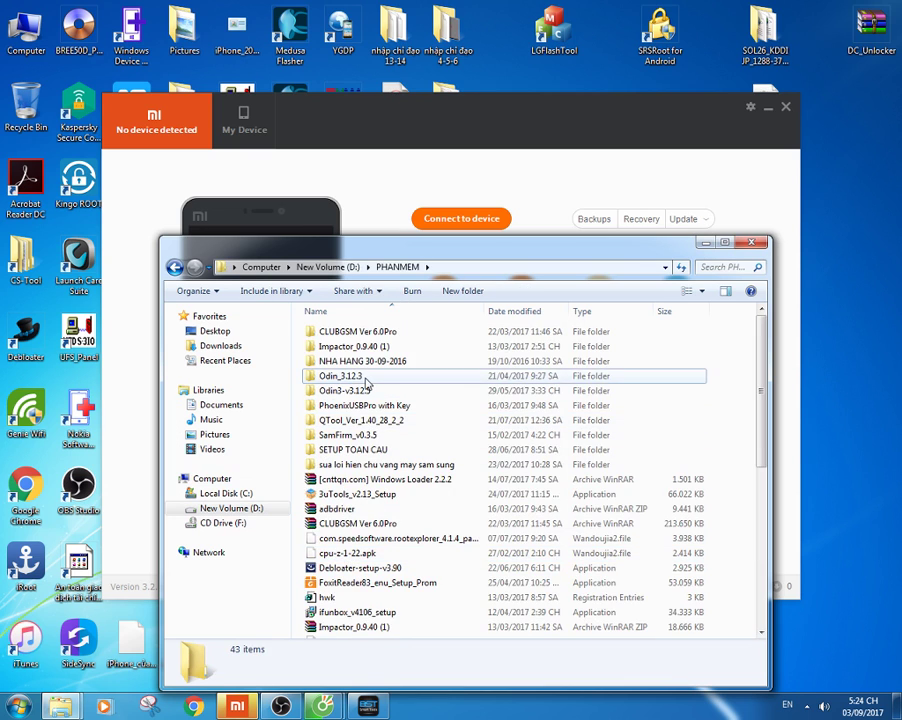
double_click(354, 333)
double_click(358, 347)
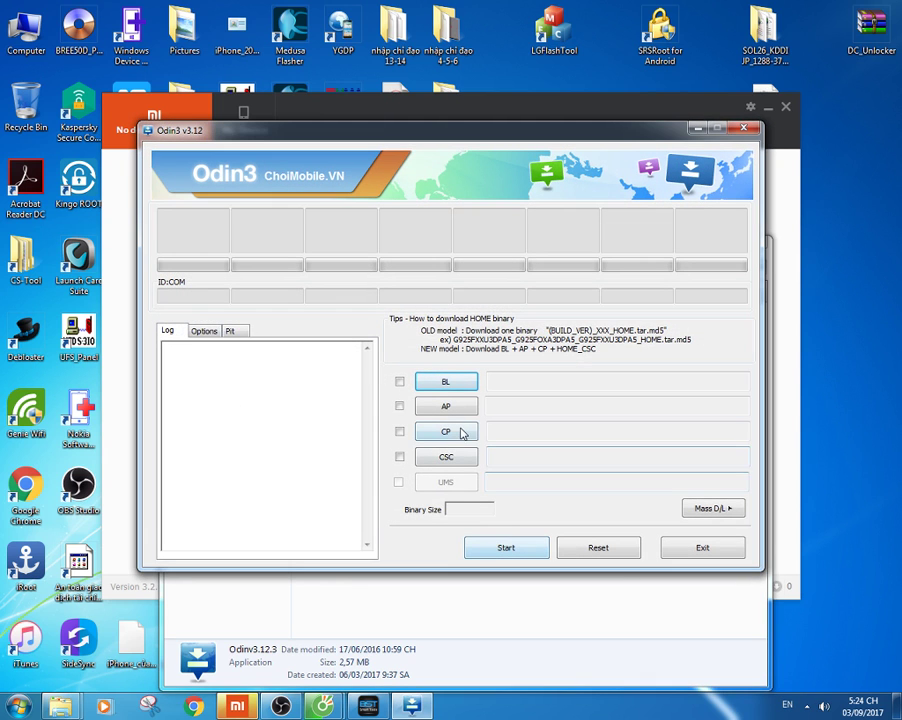
left_click(444, 405)
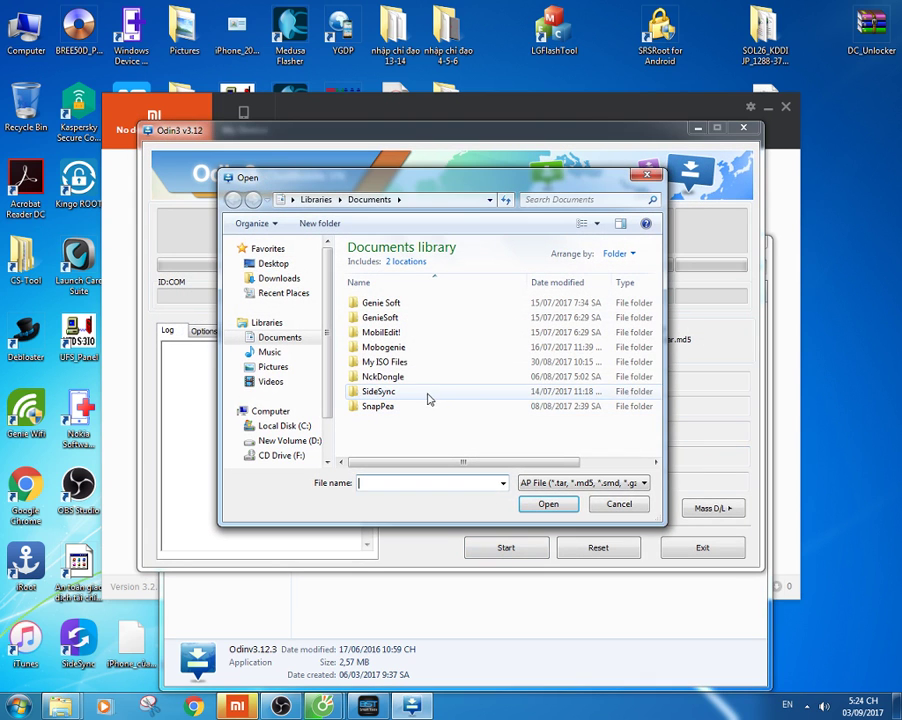
left_click(292, 441)
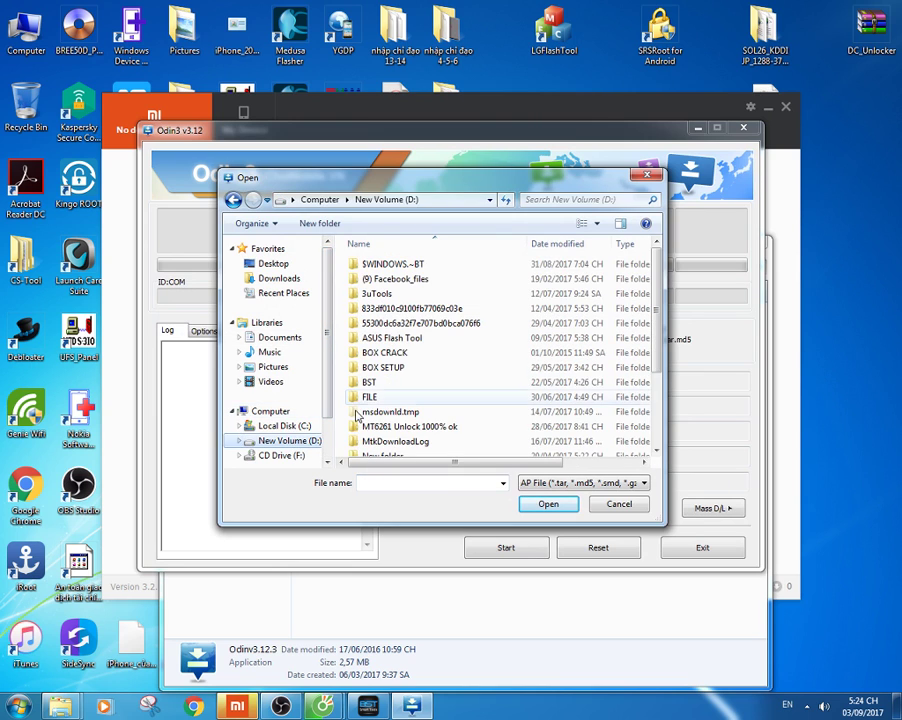
double_click(440, 343)
scroll(402, 381, "down", 2)
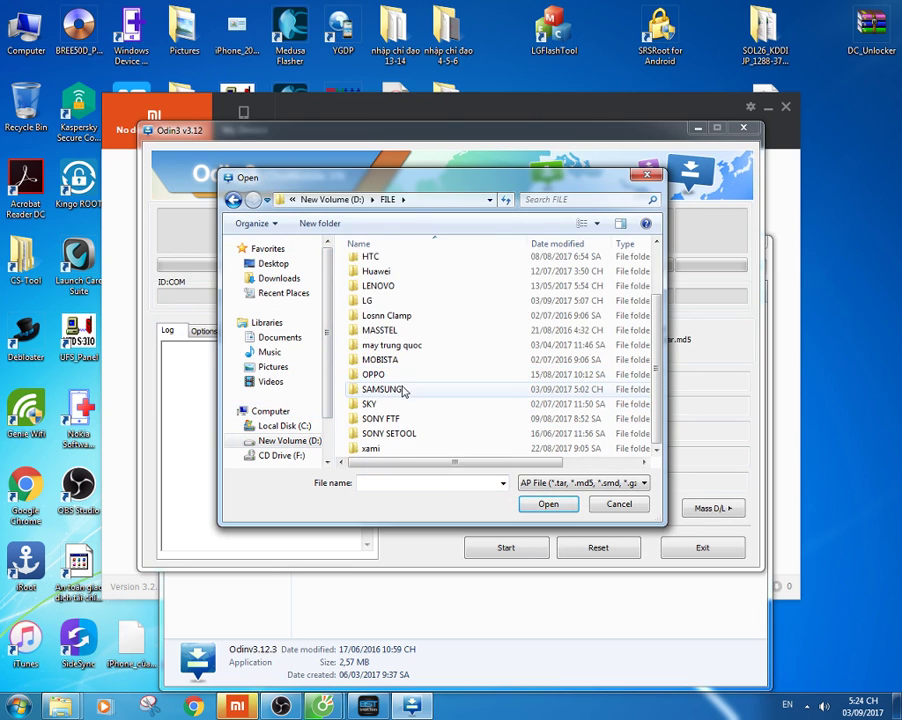
double_click(398, 393)
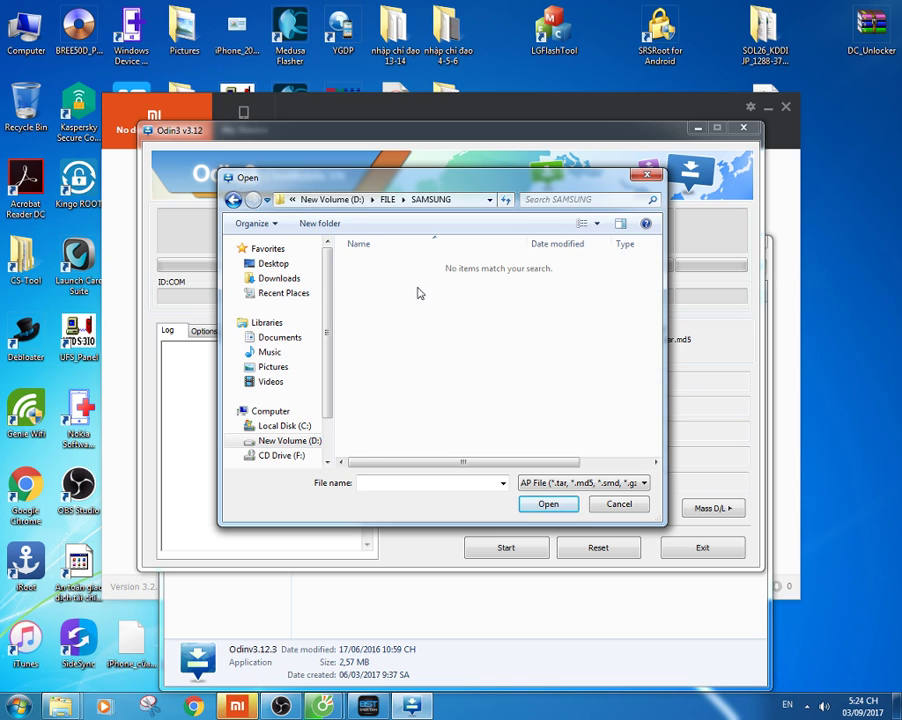
left_click(396, 204)
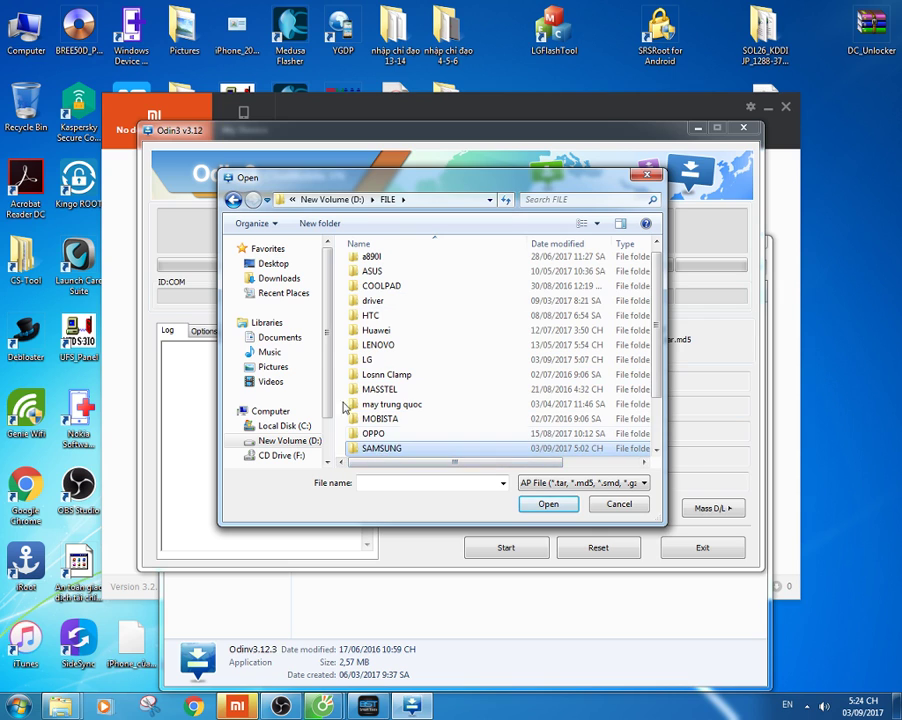
Load J710FXXS3AQG1_J710FOJV2AQB2_J710FXXS3AQH1_HOME.tar.md5 from the extracted SM-J710F folder in Downloads as the AP file and start flashing.
left_click(278, 279)
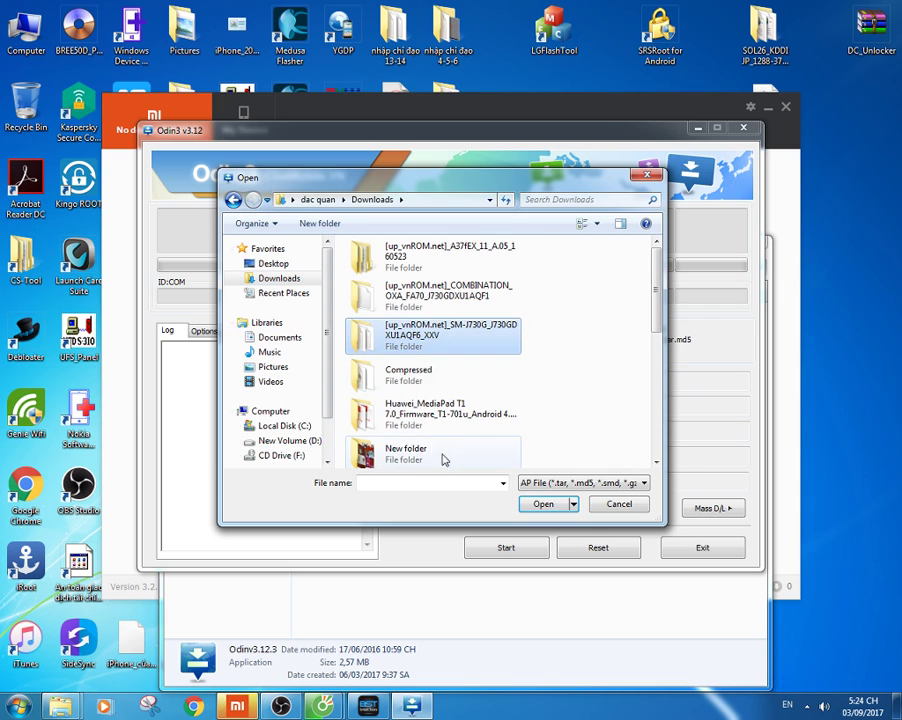
scroll(446, 450, "down", 5)
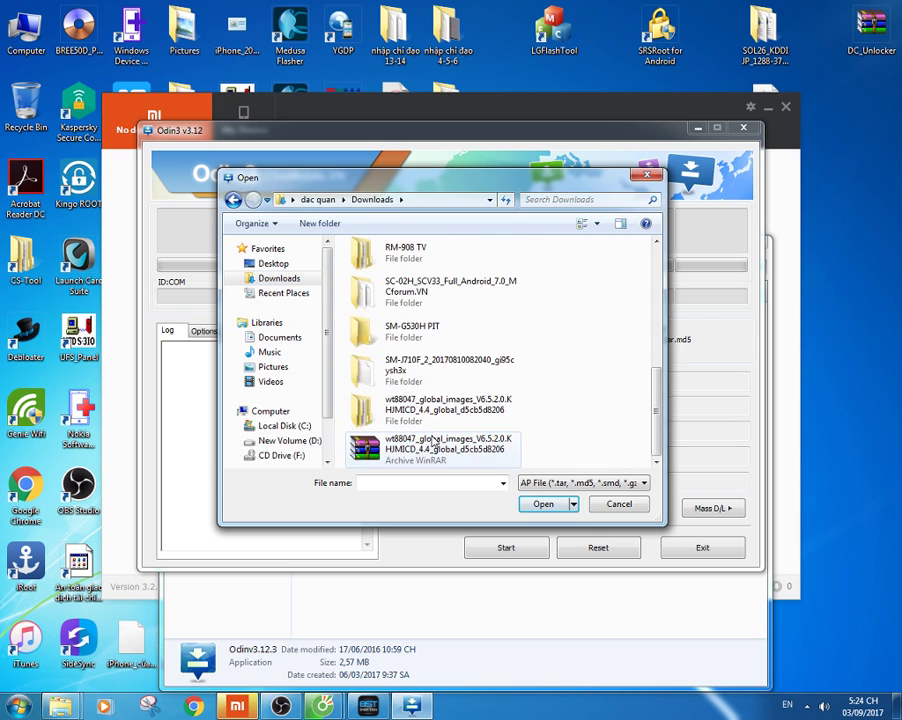
double_click(410, 370)
double_click(404, 264)
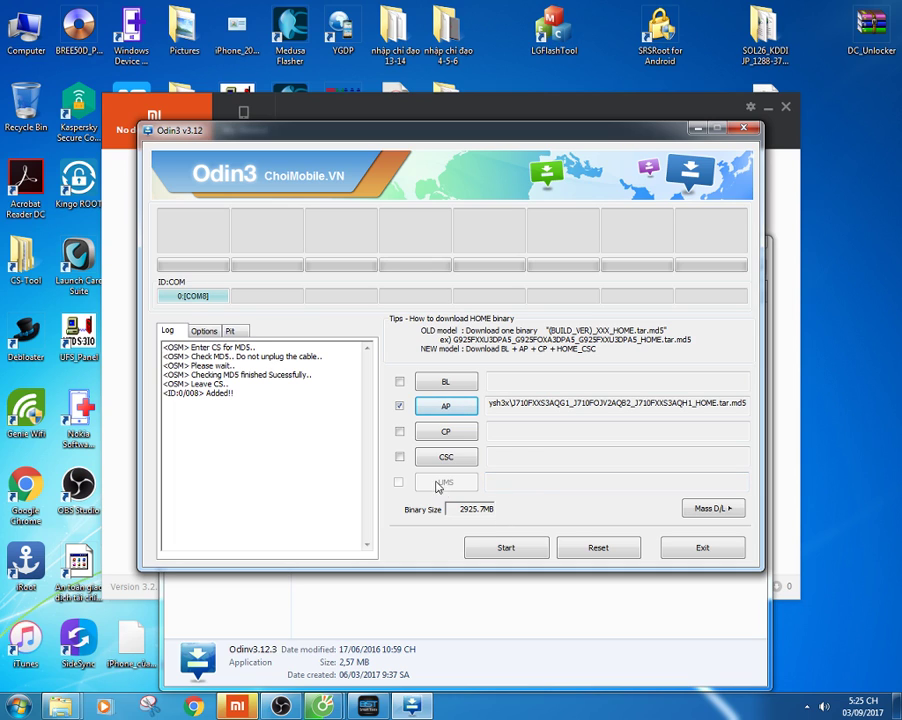
left_click(505, 553)
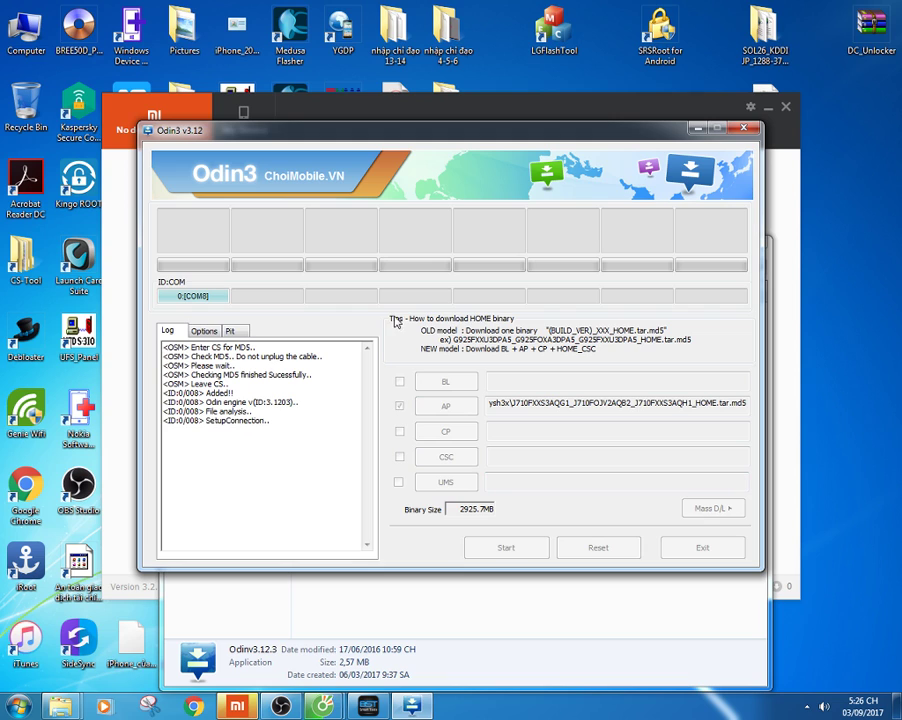